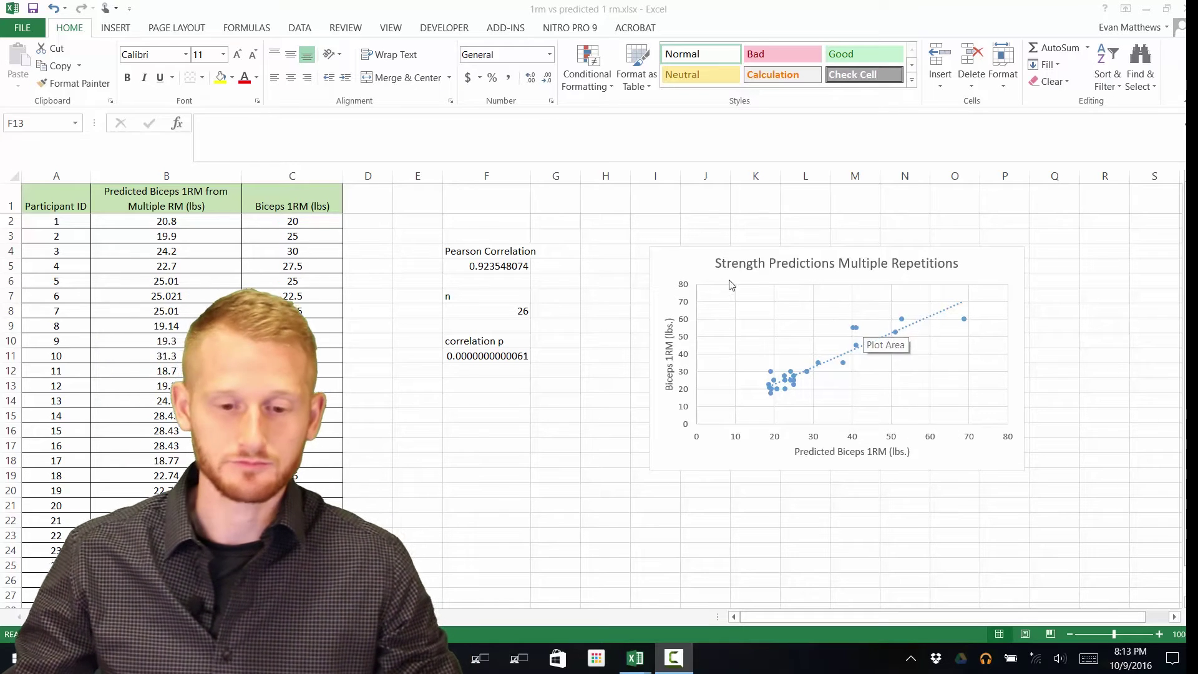
Drag the scatter chart's border so the chart sits a little left and lower on the sheet.
left_click_drag(677, 258, 660, 272)
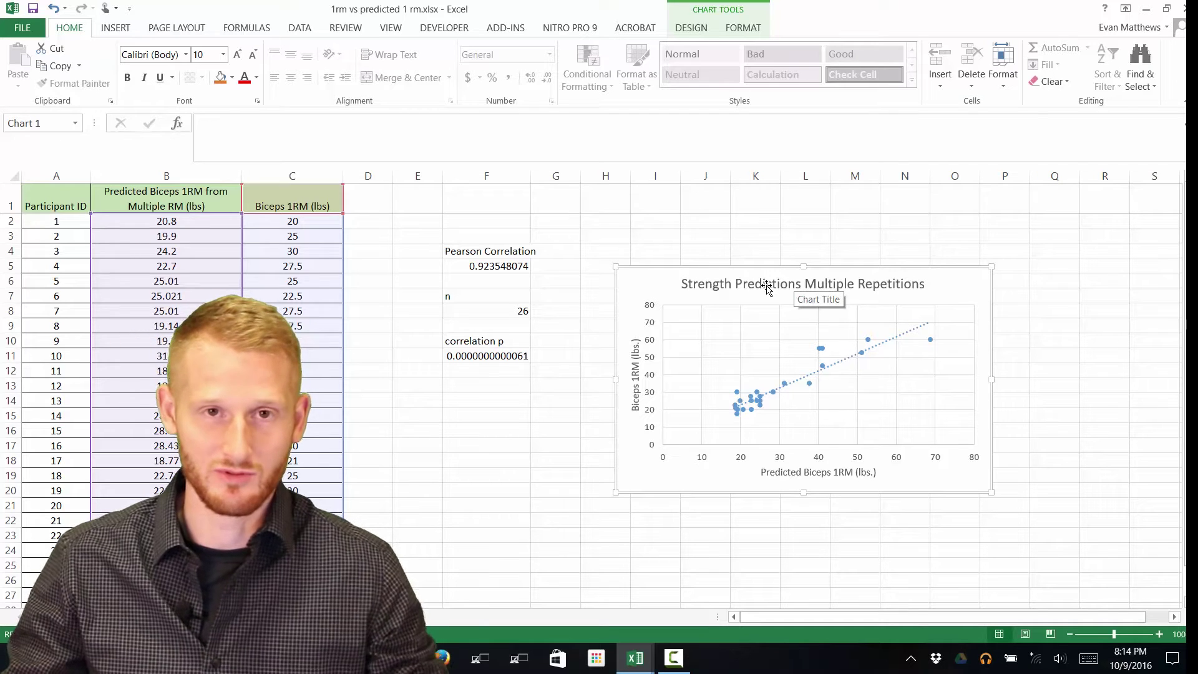
Delete the 'Strength Predictions Multiple Repetitions' chart title.
left_click(777, 289)
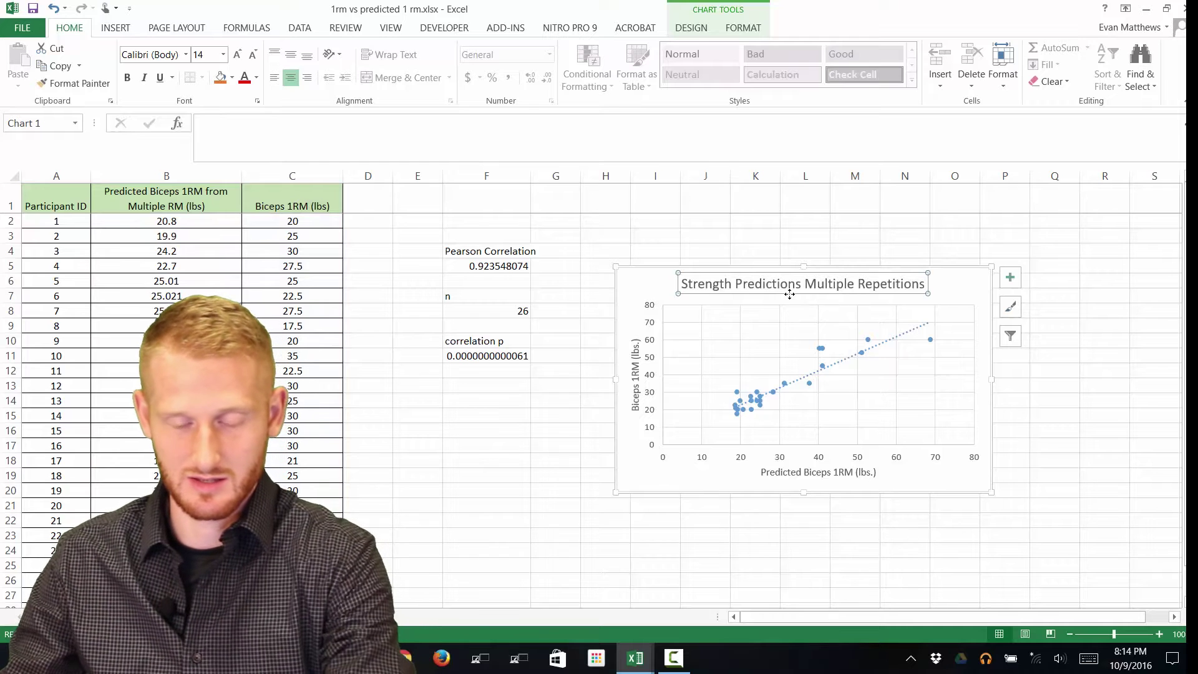
key("Delete")
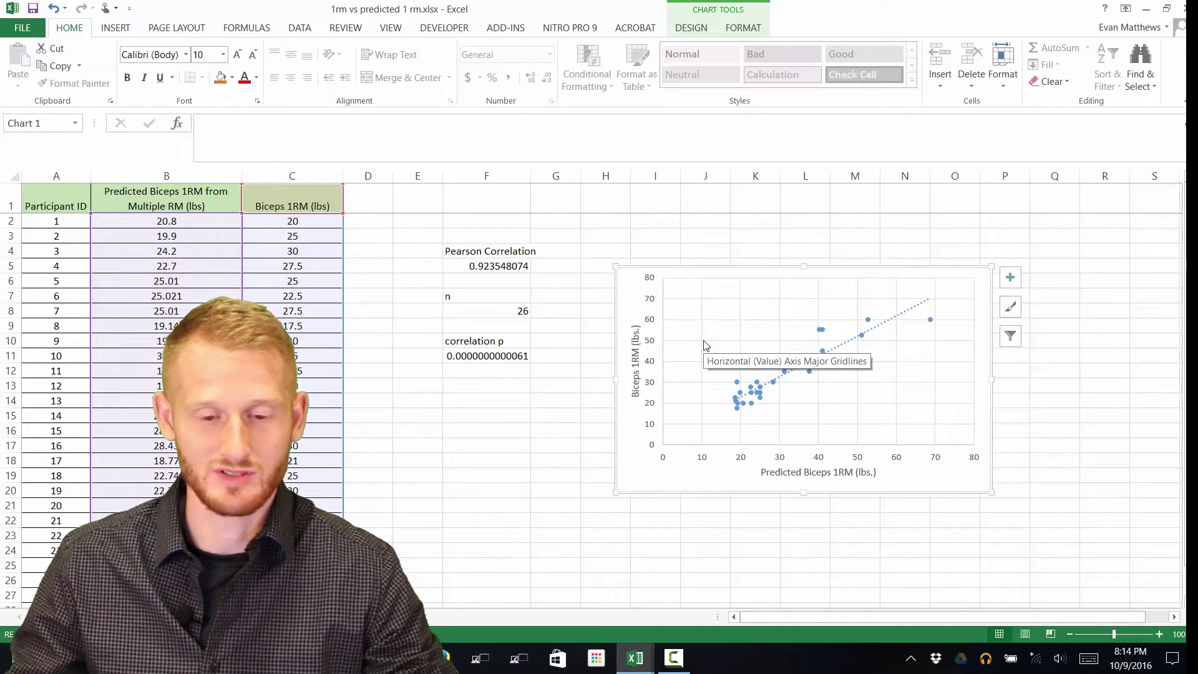
left_click(705, 342)
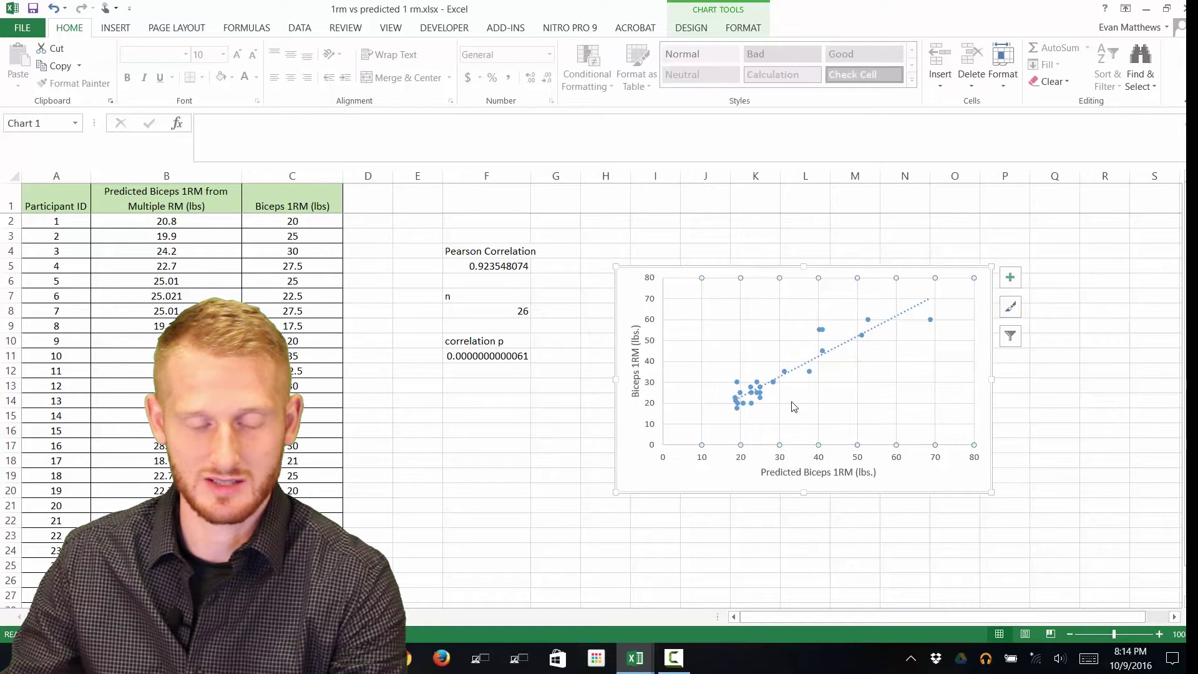
Delete the vertical gridlines and then the horizontal gridlines from the chart.
key("Delete")
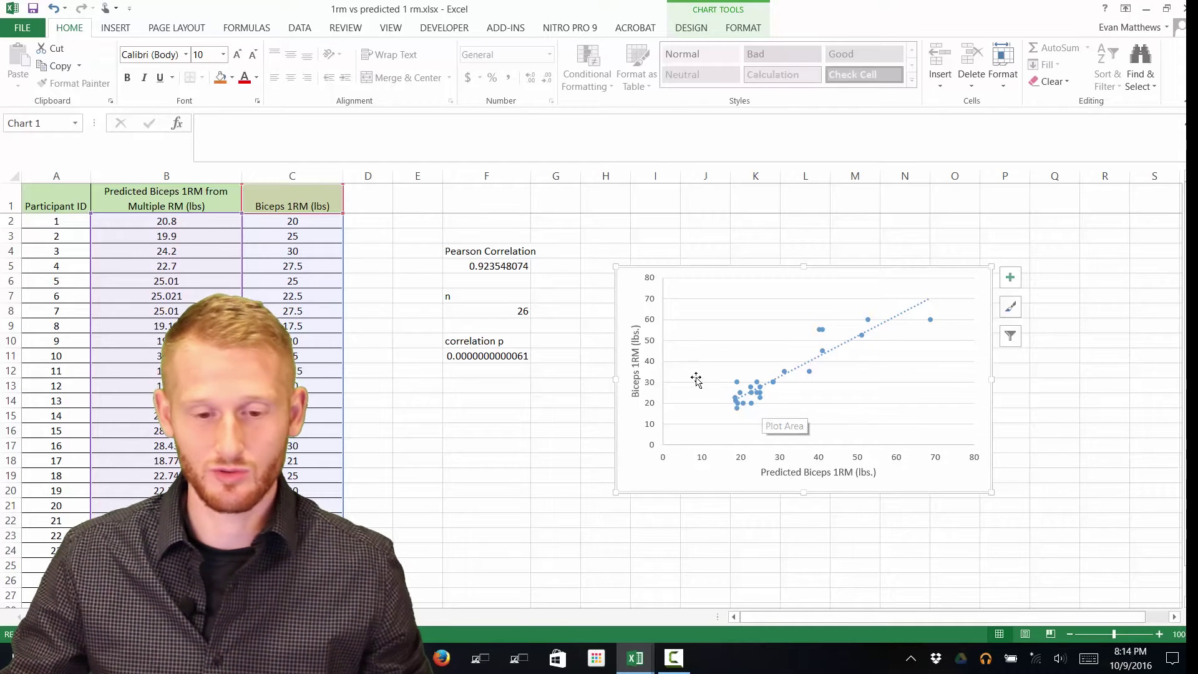
left_click(711, 325)
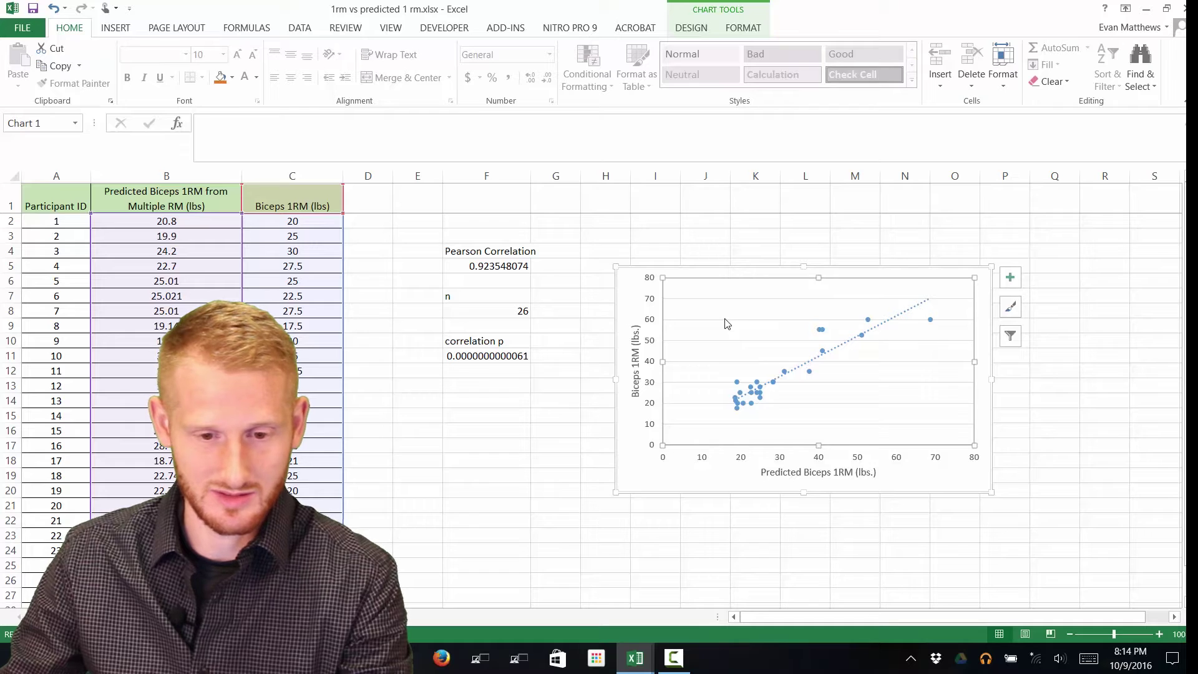
left_click(727, 323)
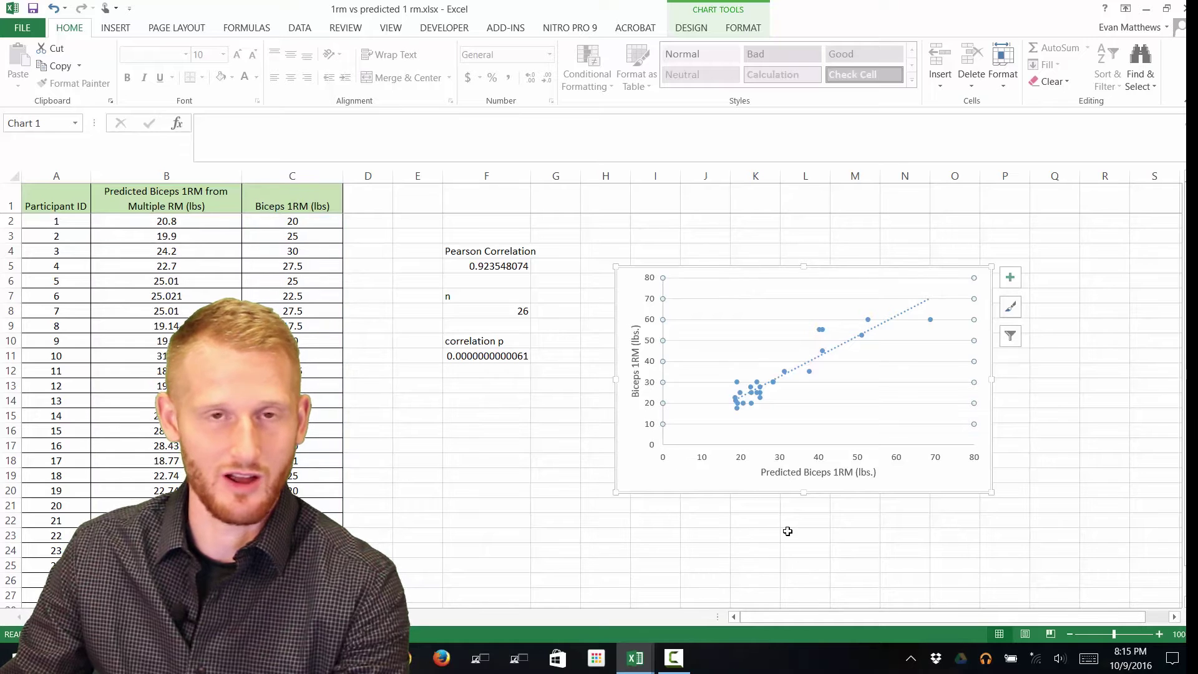
key("Delete")
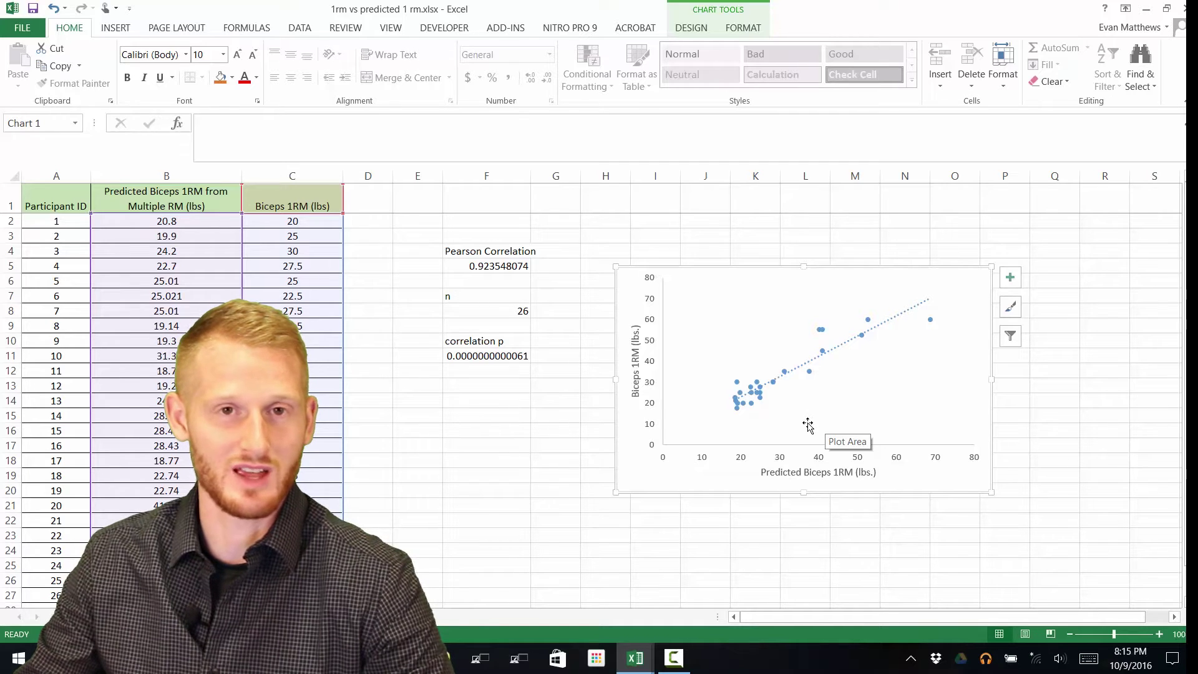
Select the Biceps 1RM (lbs) data series markers on the chart.
left_click(761, 398)
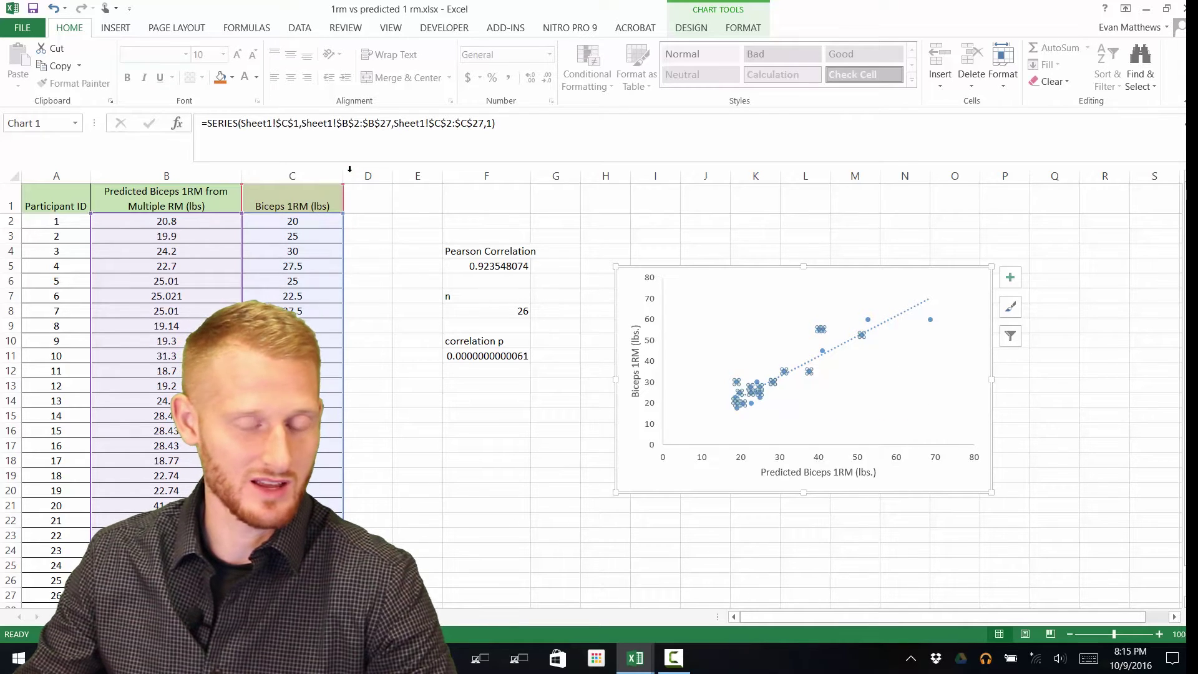
left_click(695, 28)
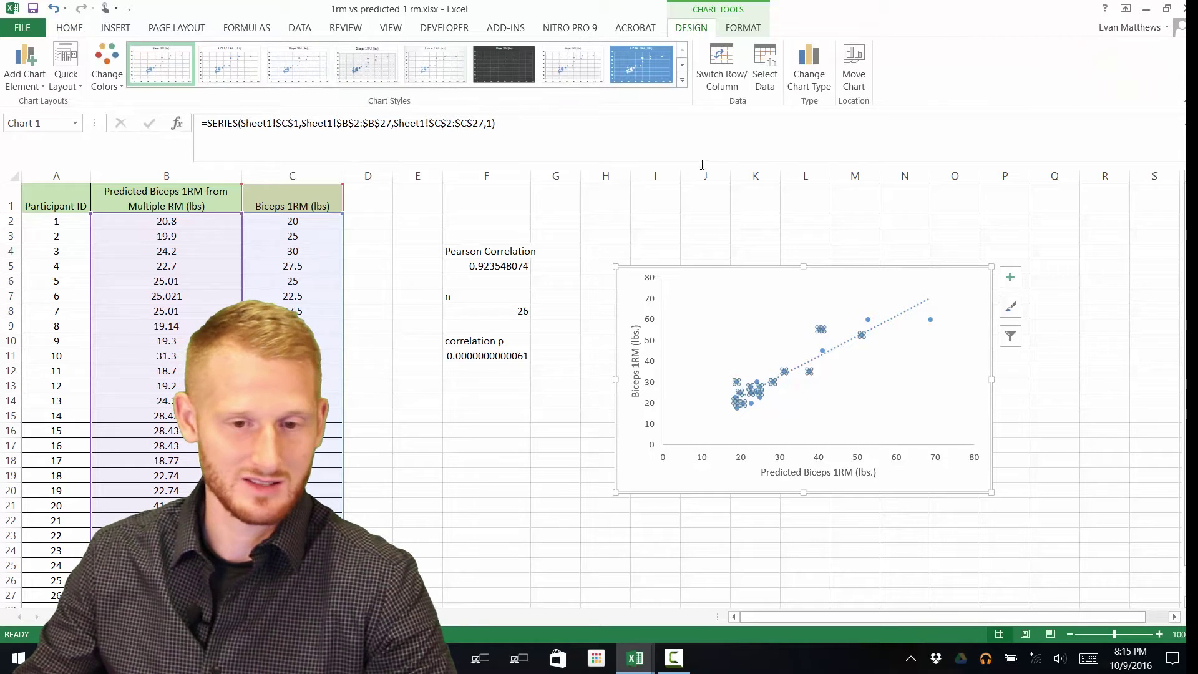
left_click(751, 563)
left_click(709, 303)
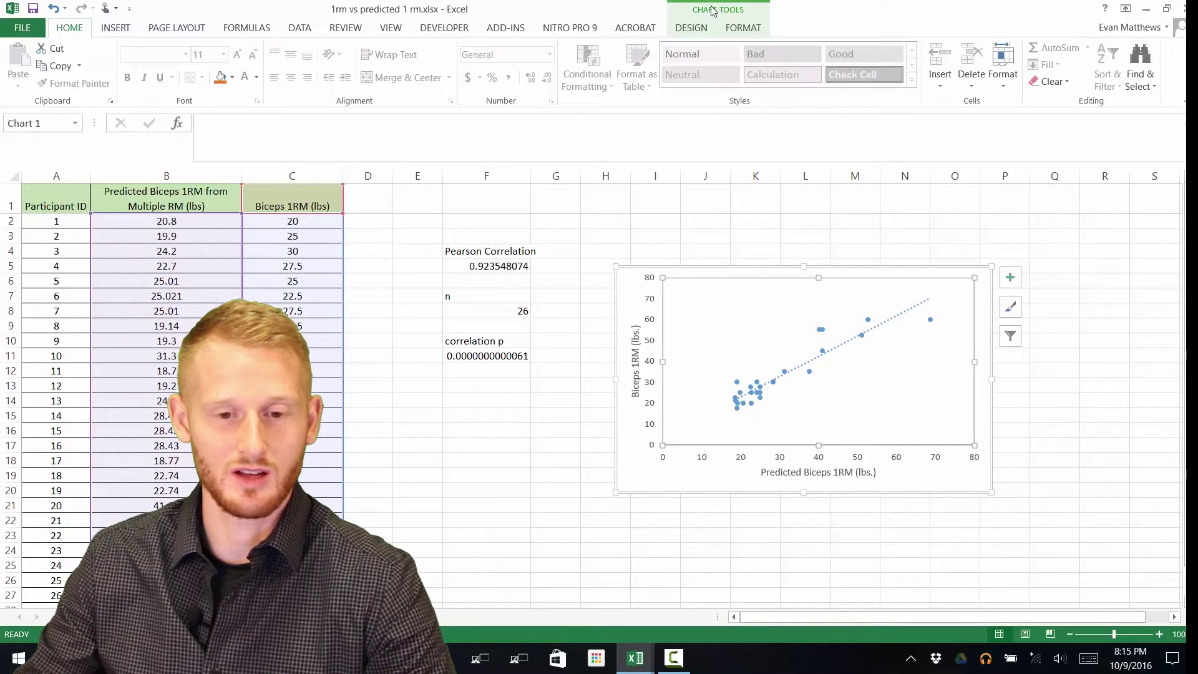
left_click(713, 11)
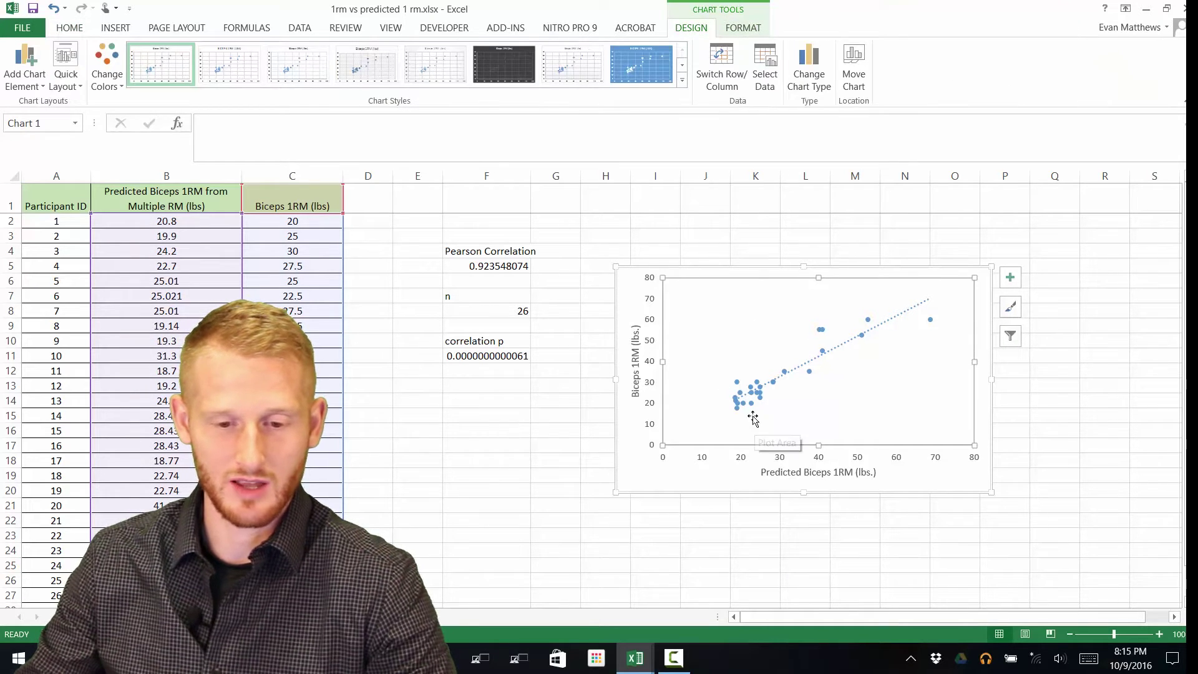
mouse_move(752, 409)
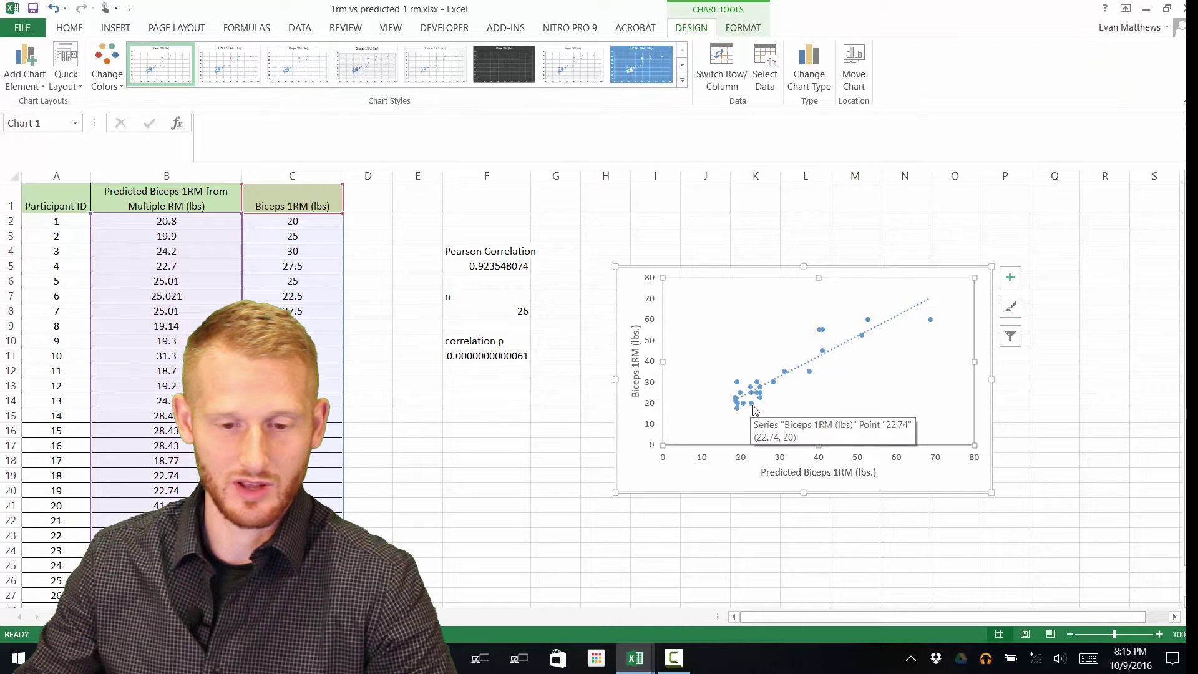
left_click(754, 410)
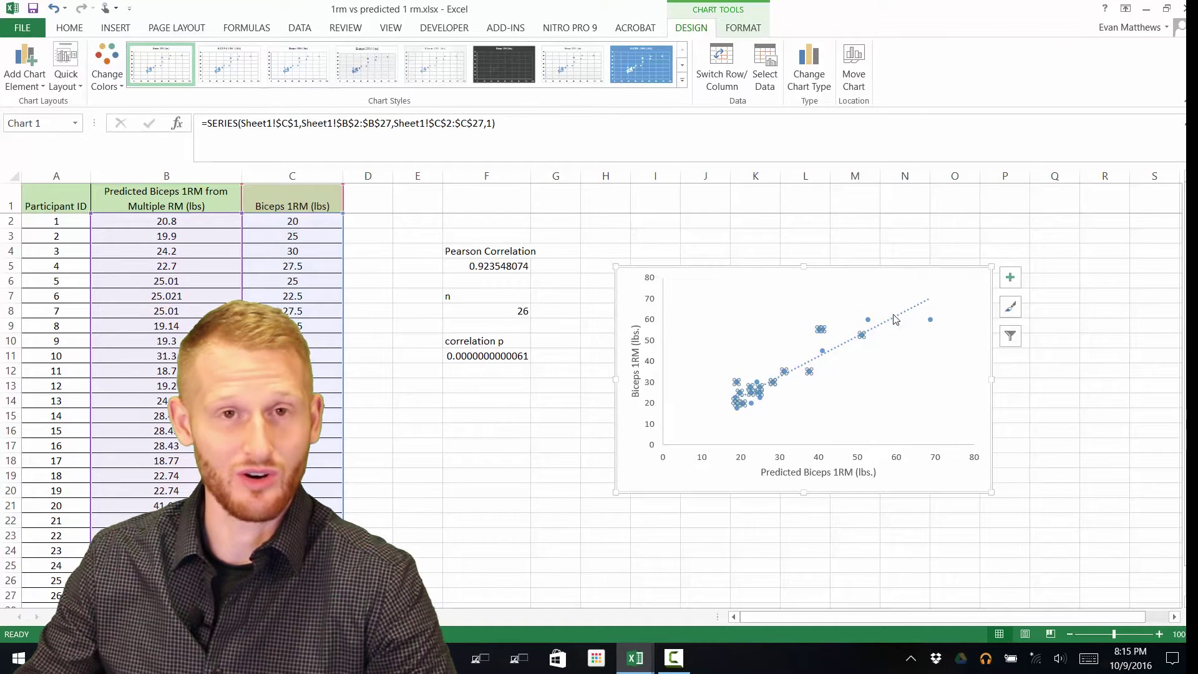
left_click(753, 409)
In Format Data Series, give the markers a solid black fill.
right_click(754, 408)
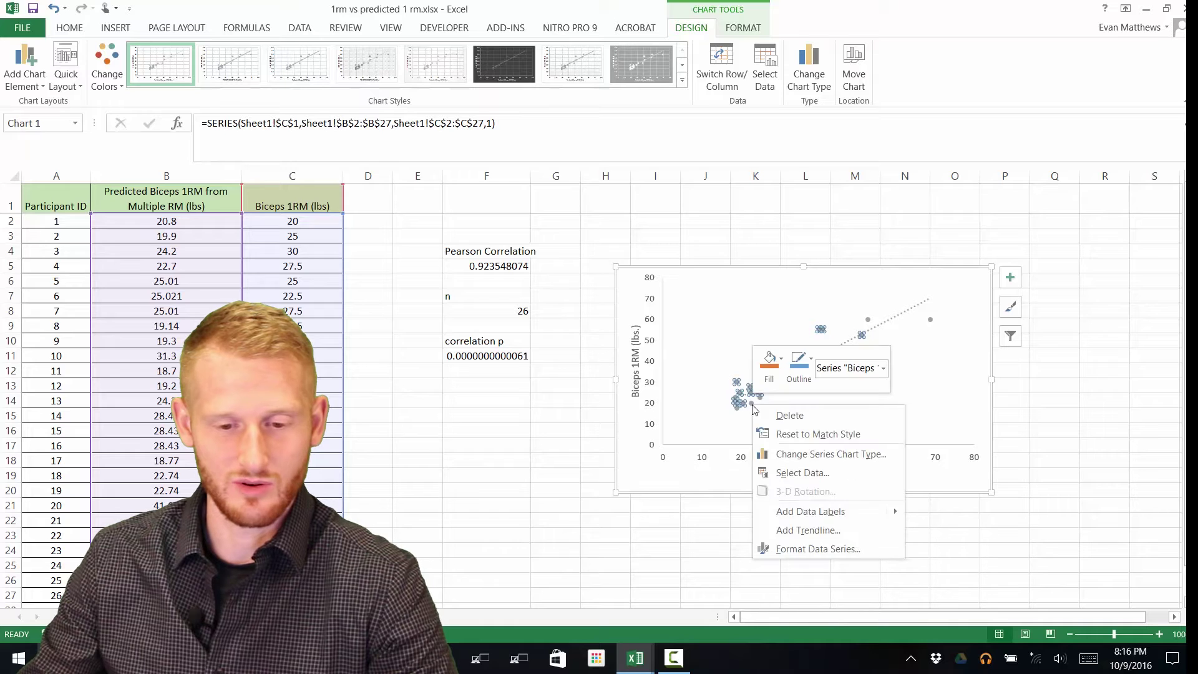
left_click(823, 551)
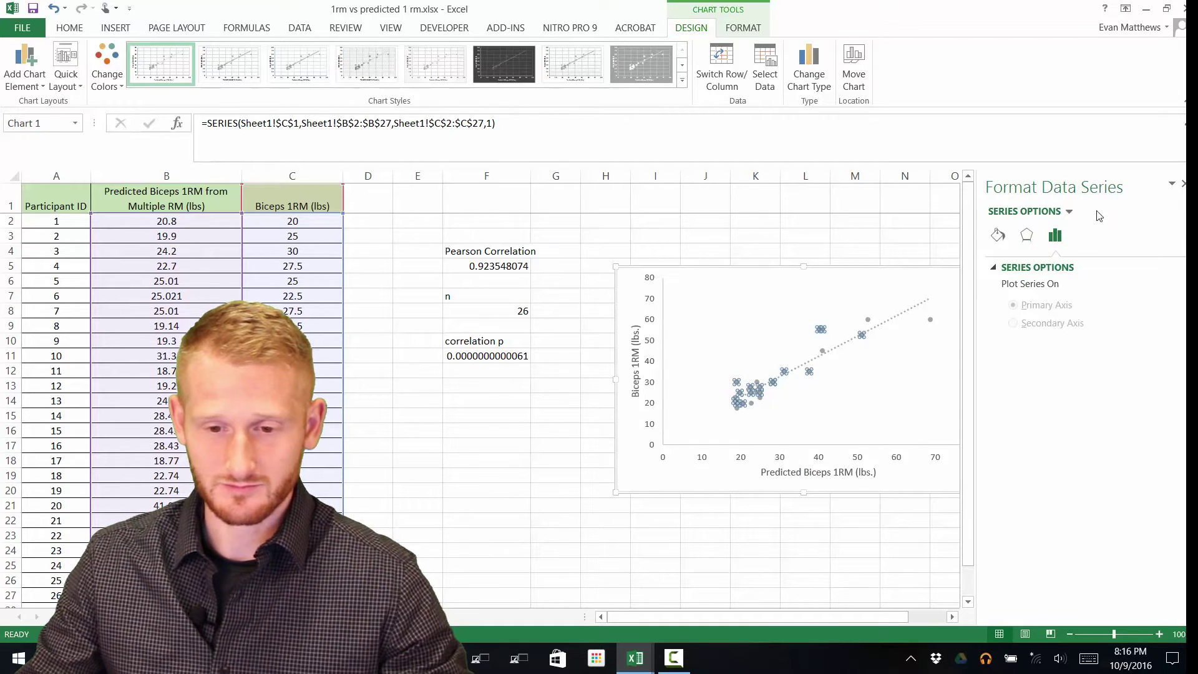
left_click(997, 236)
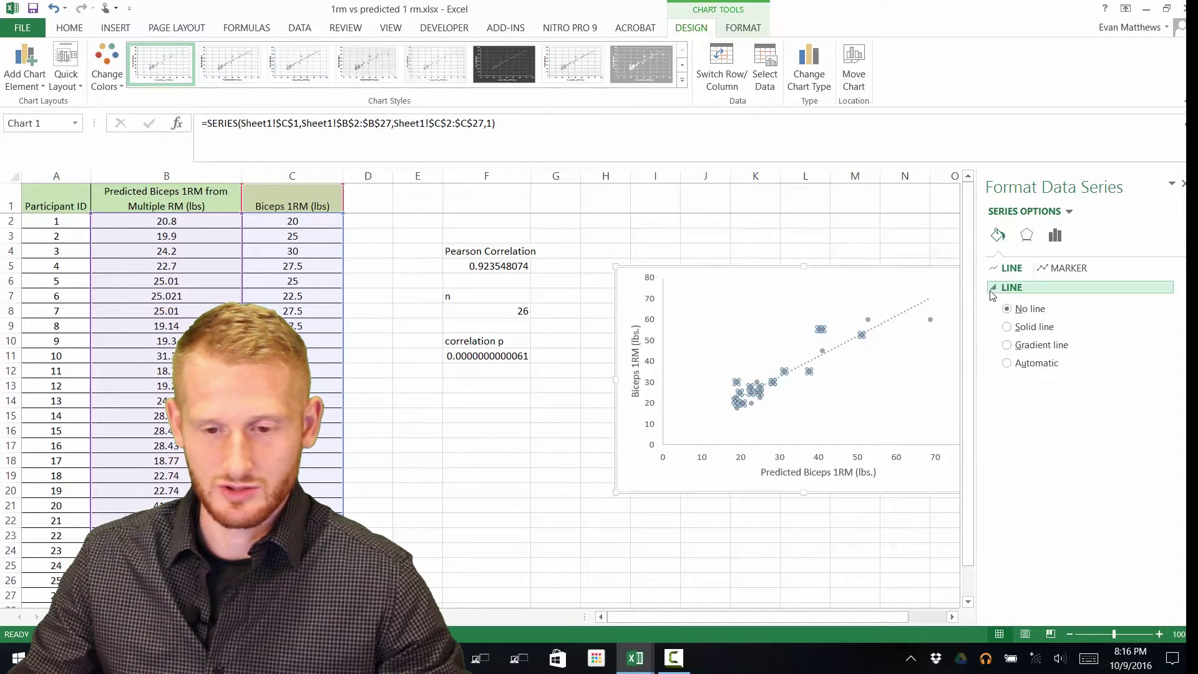
left_click(1064, 273)
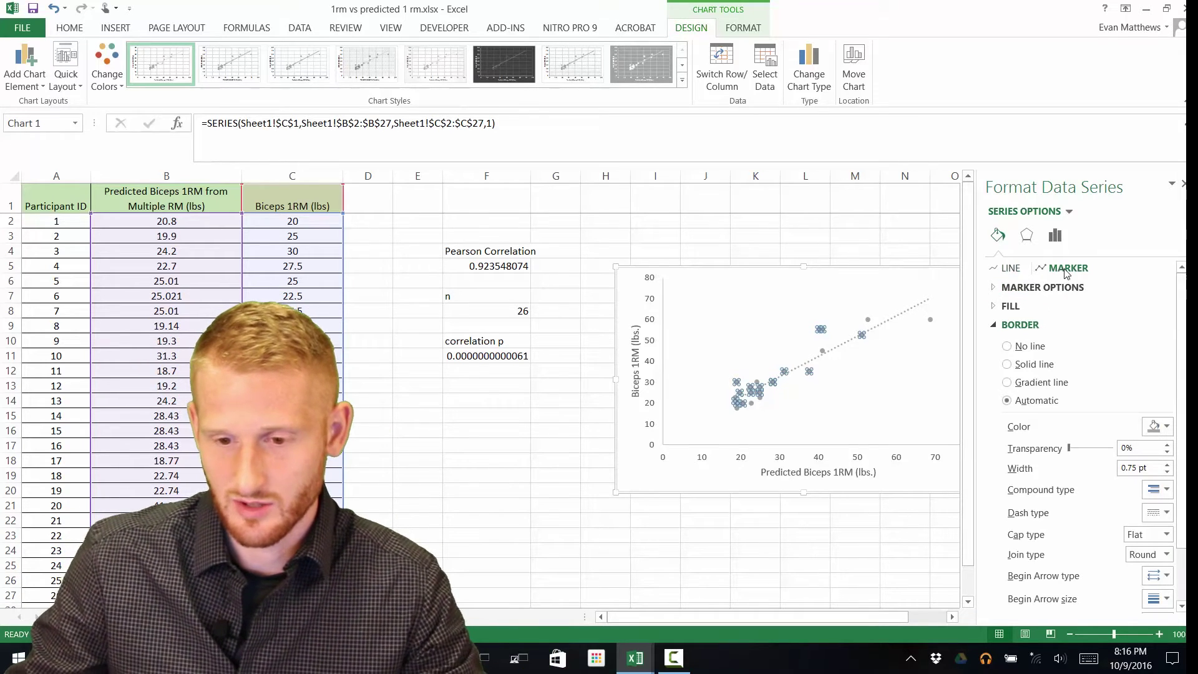
left_click(1010, 306)
left_click(1158, 463)
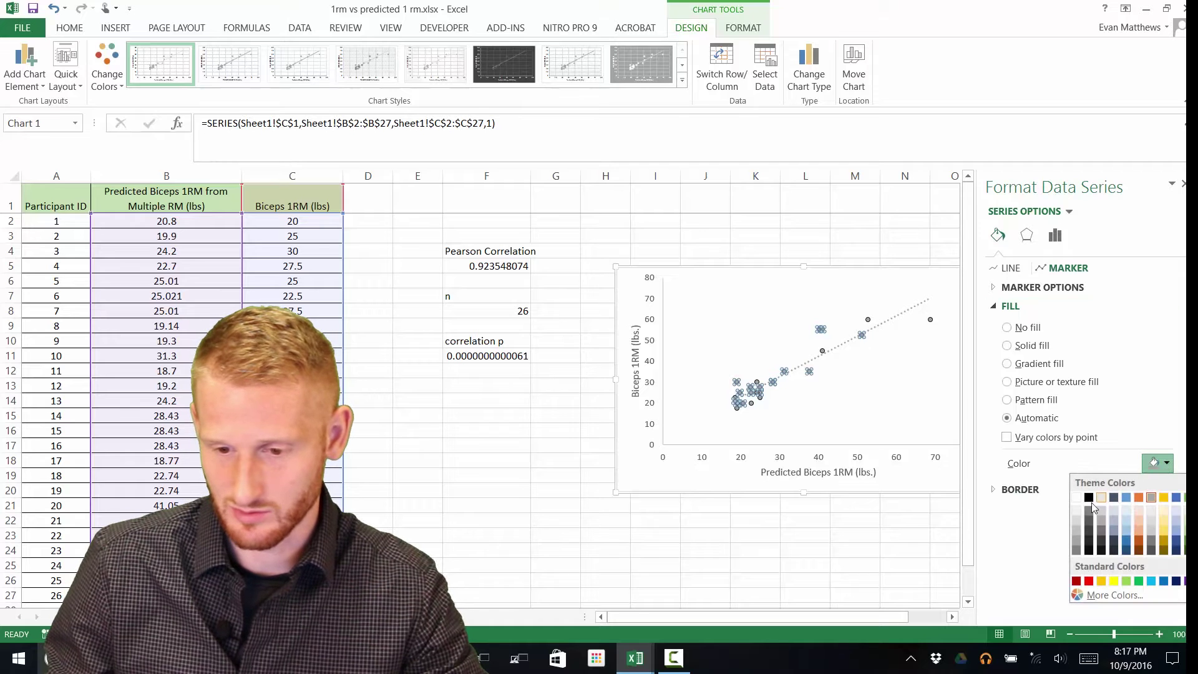
left_click(1089, 499)
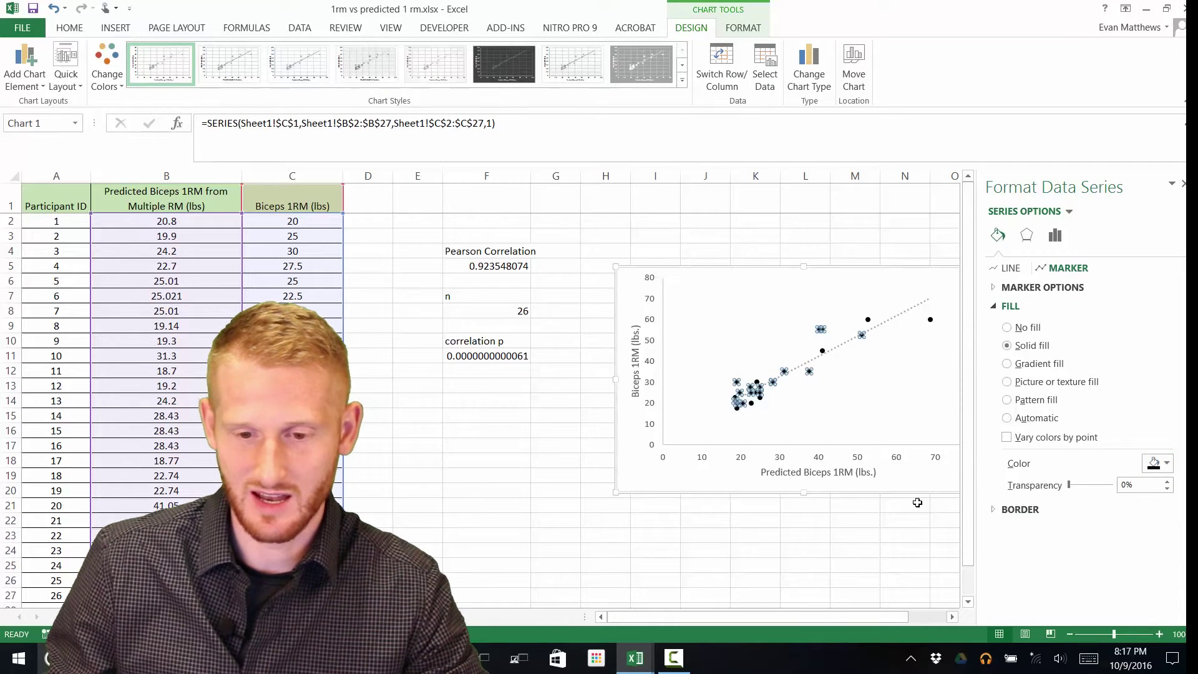
left_click(814, 542)
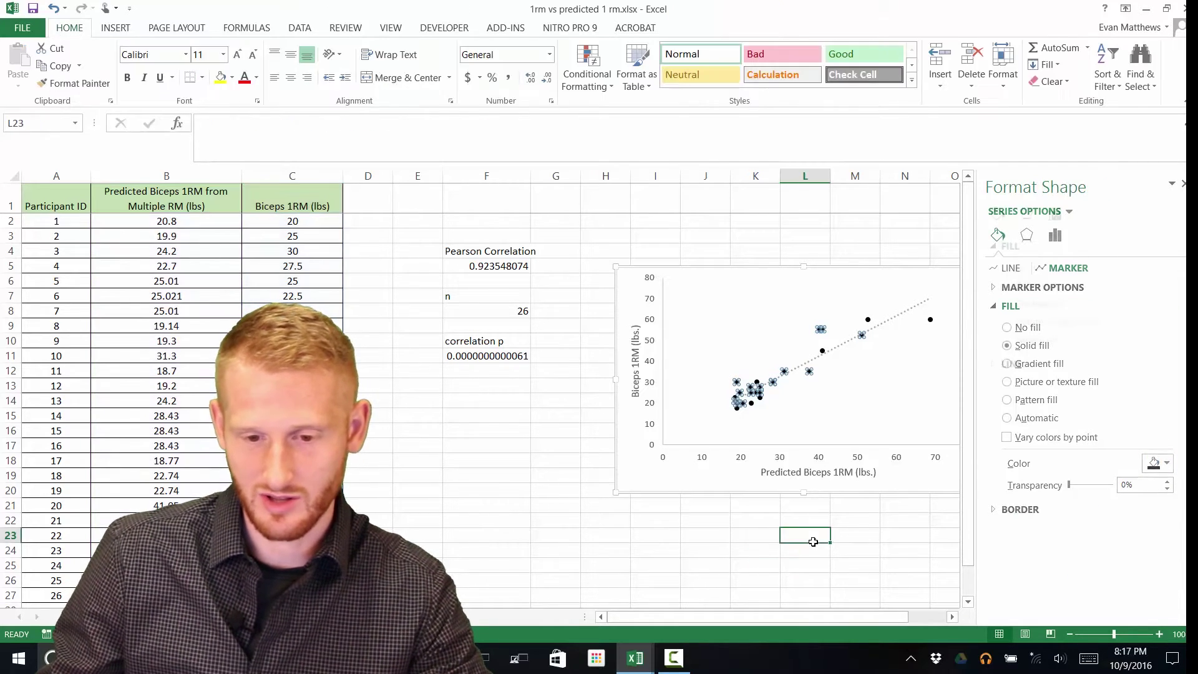
left_click(901, 549)
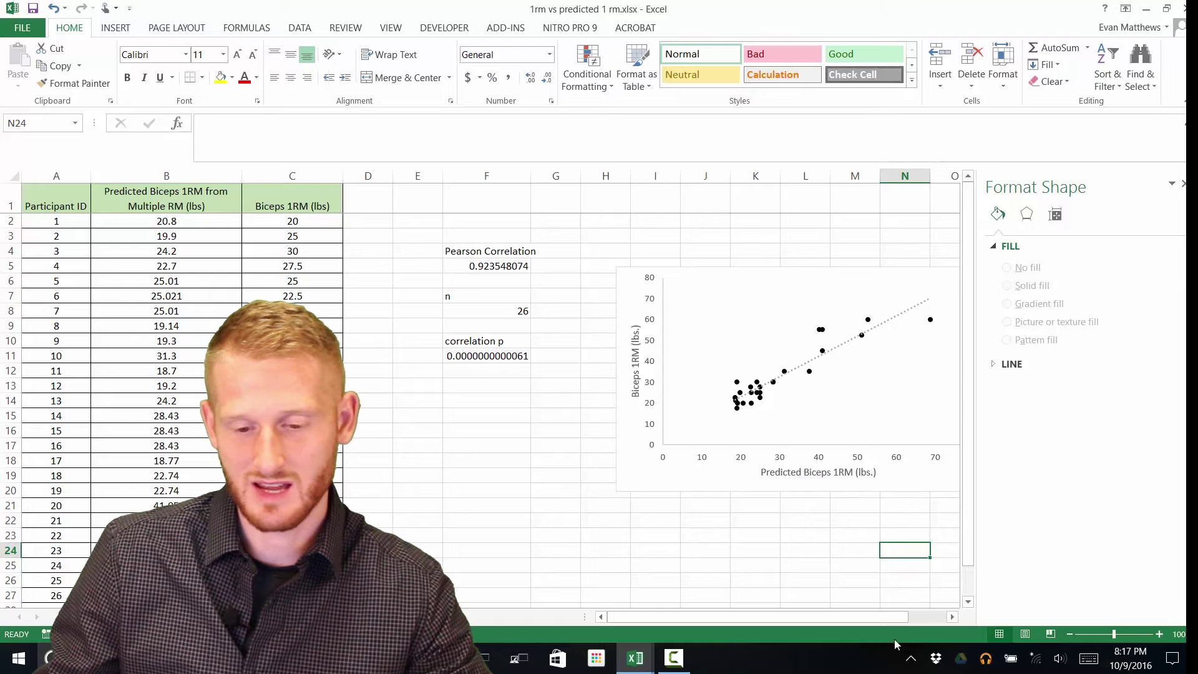
left_click_drag(871, 620, 893, 621)
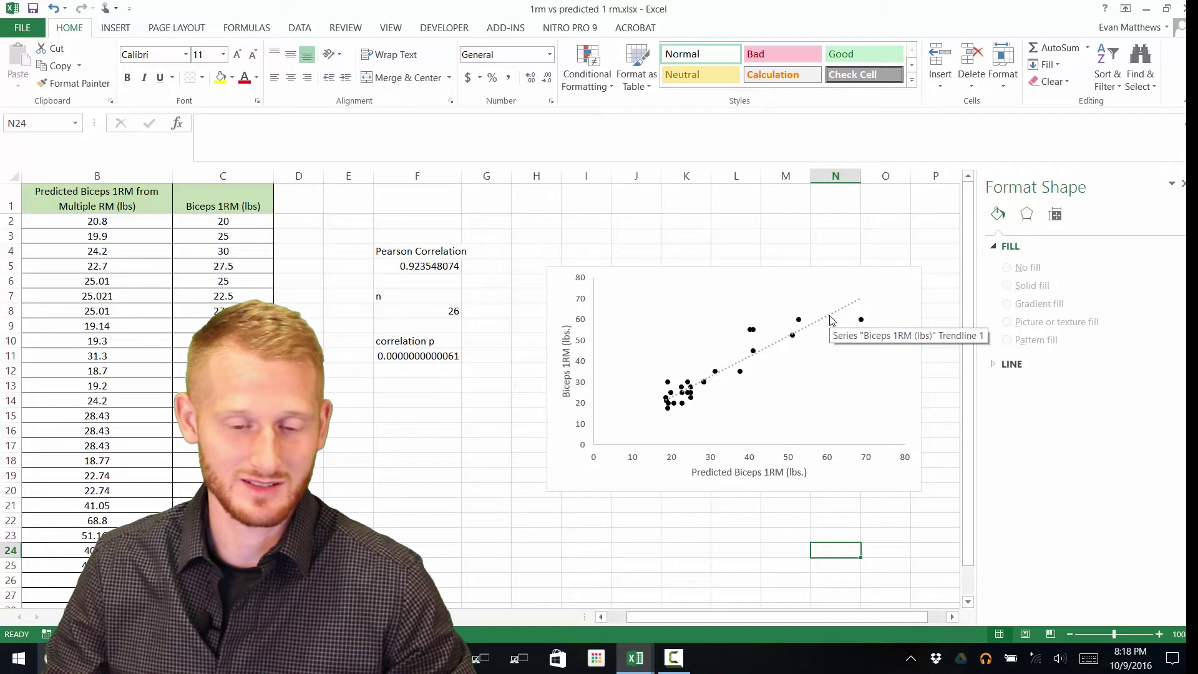
Set the dotted trendline's line colour to black in Format Trendline.
left_click(831, 320)
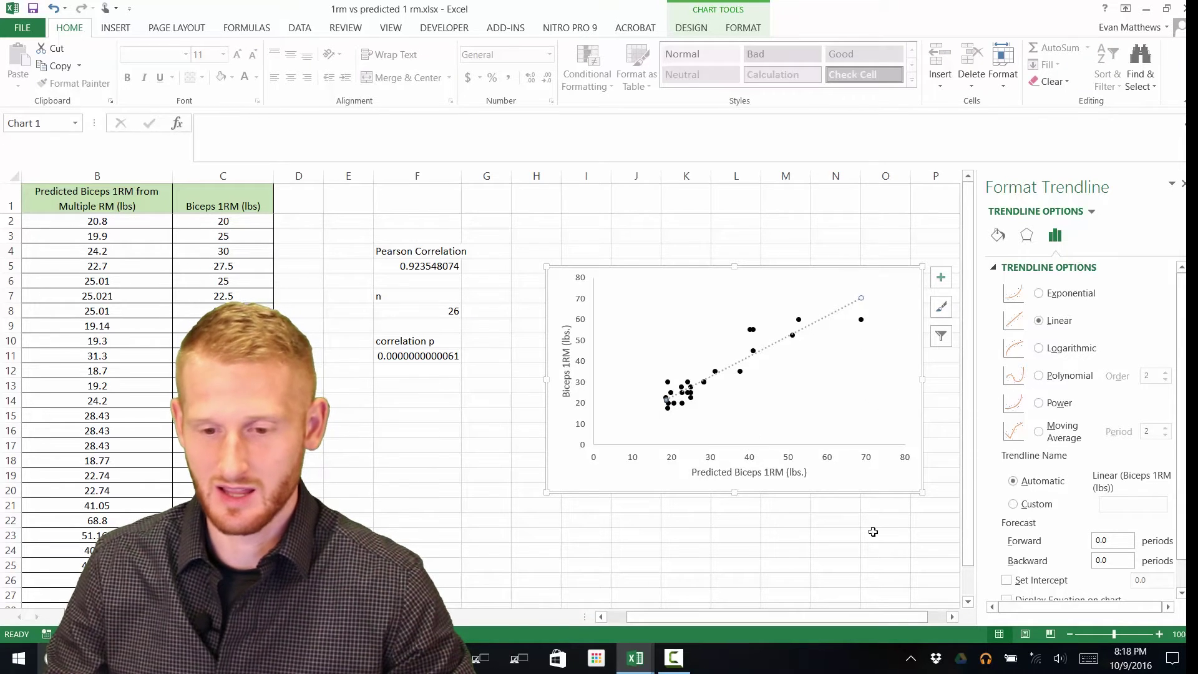
left_click(999, 237)
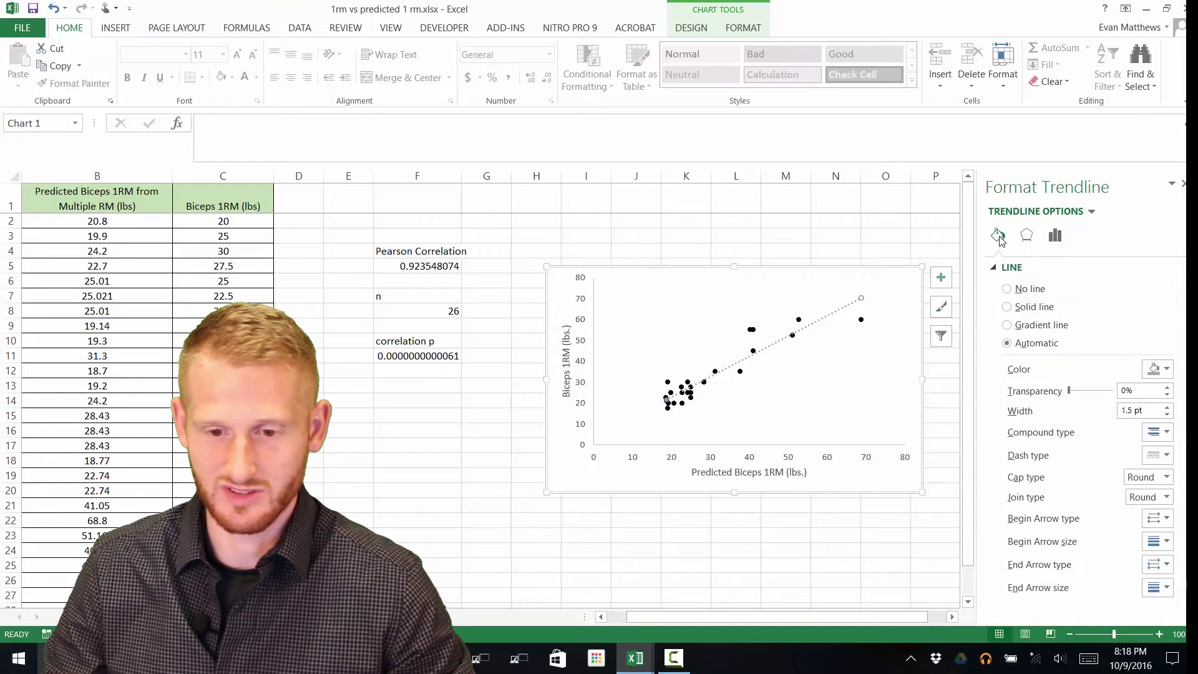
left_click(1167, 369)
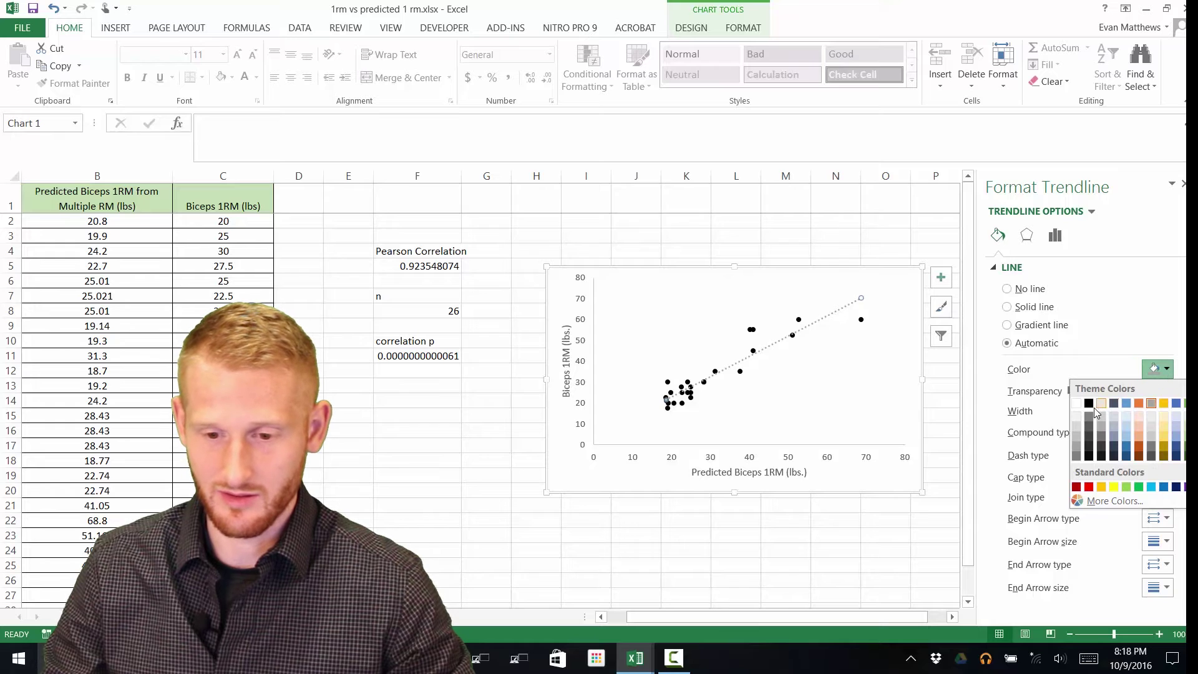
left_click(1090, 404)
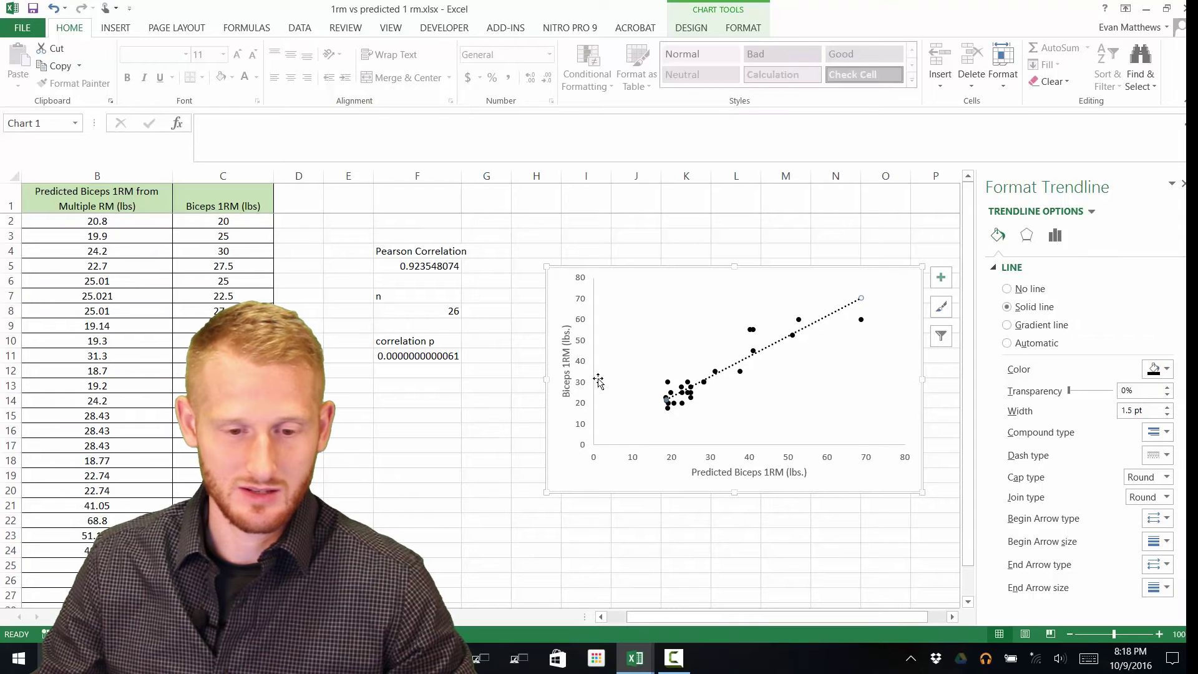
Give the vertical axis line a solid black colour and a 2 pt width.
left_click(592, 382)
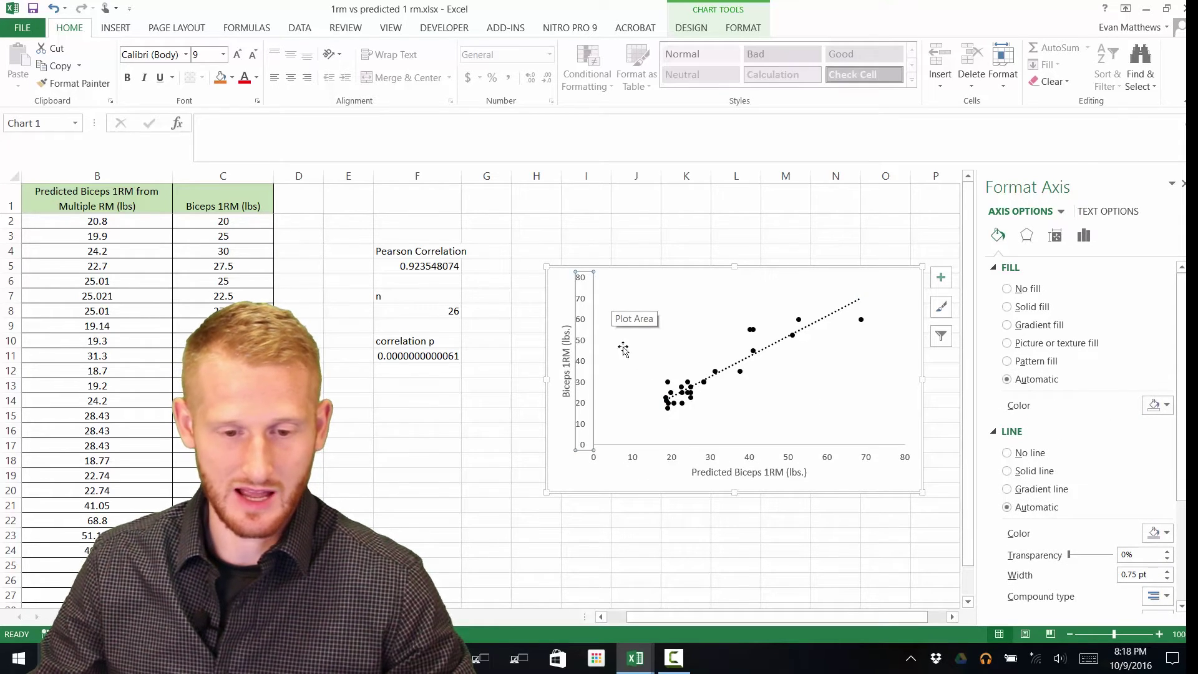
left_click(619, 535)
left_click(591, 547)
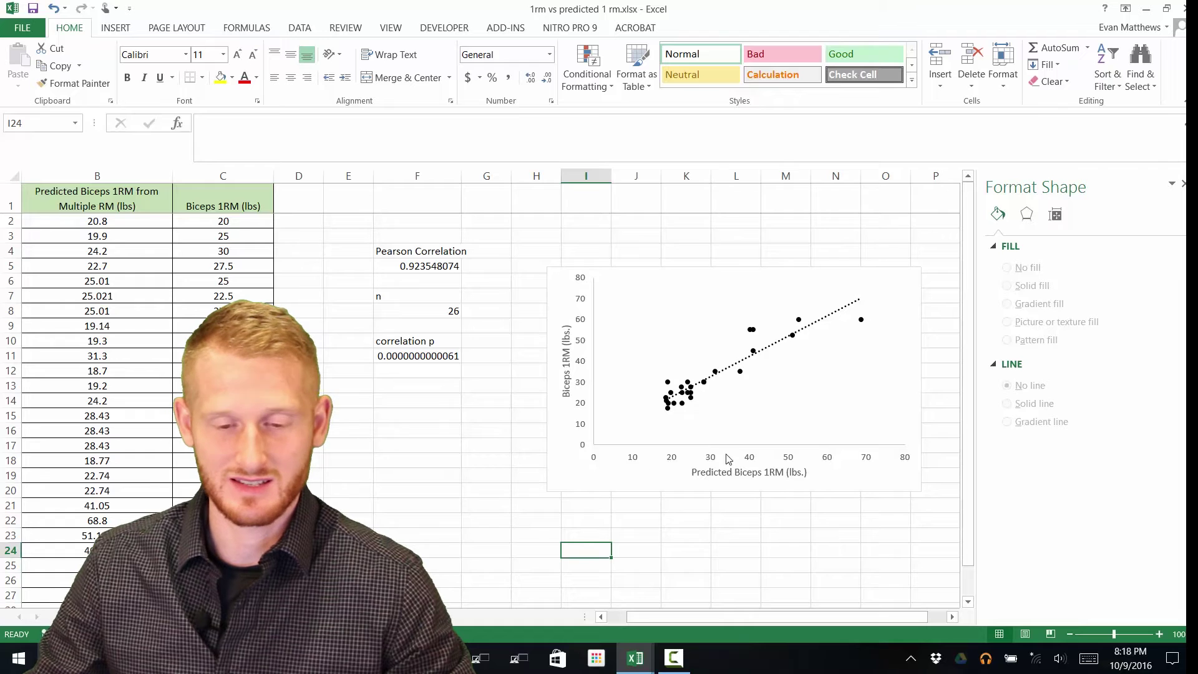
left_click(591, 412)
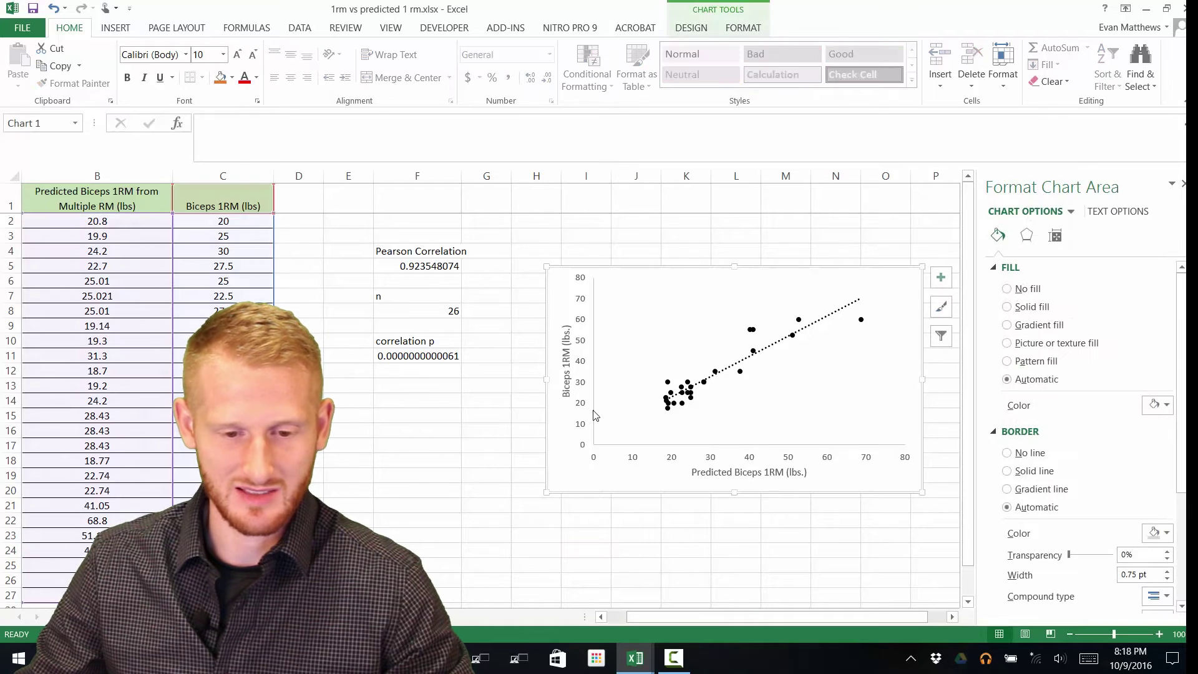
left_click(592, 412)
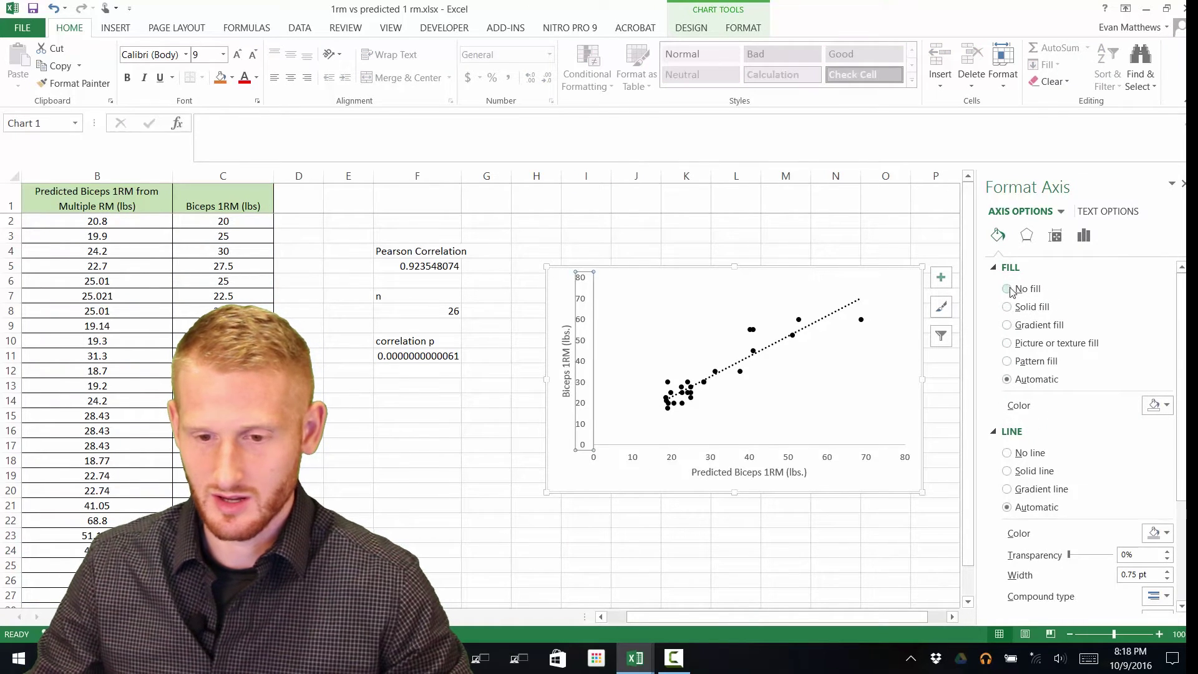
left_click(1164, 533)
left_click(1090, 418)
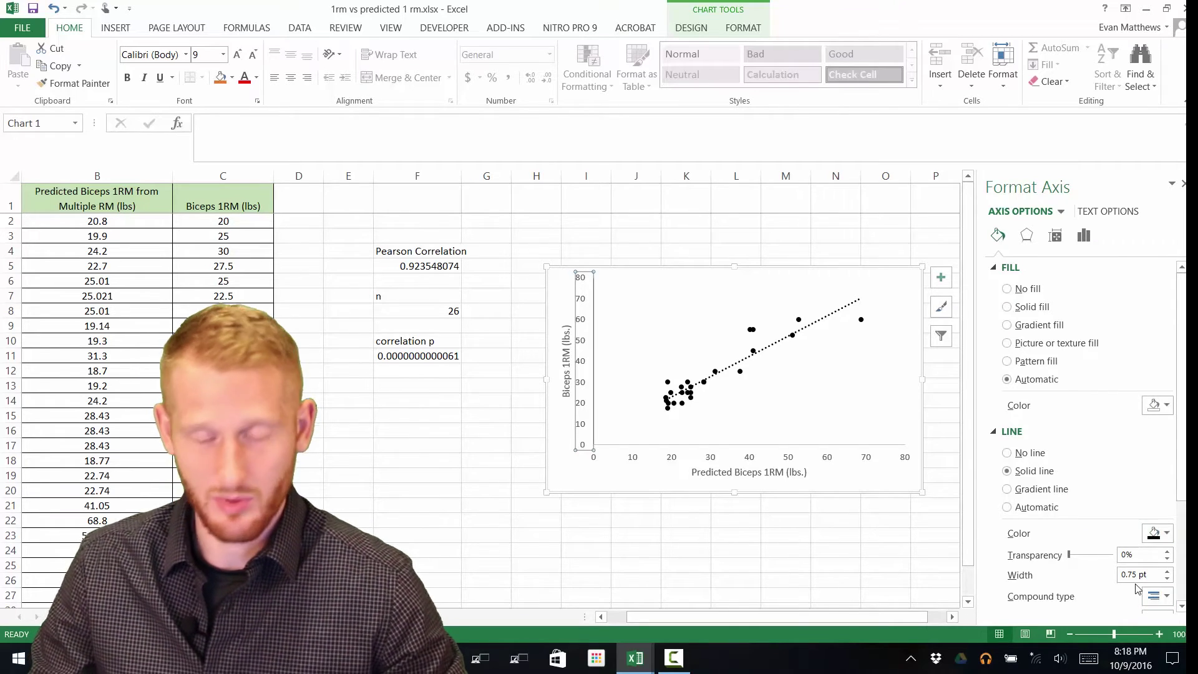
left_click(1168, 571)
left_click(1167, 571)
left_click(1168, 571)
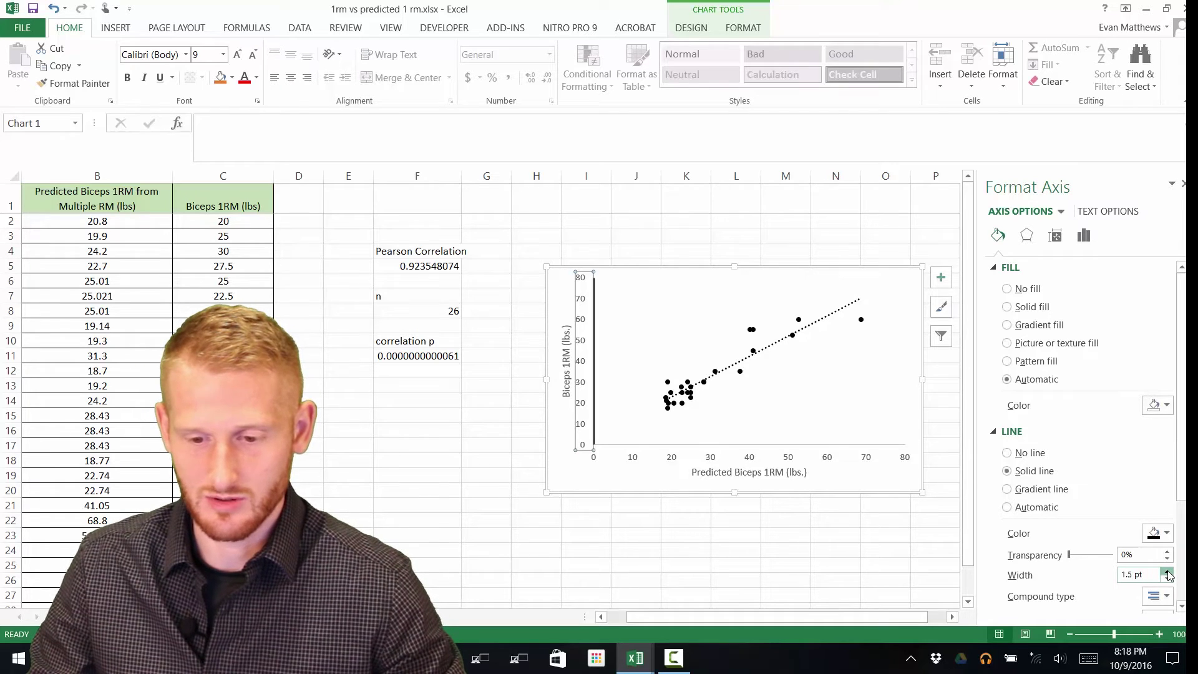
left_click(1168, 571)
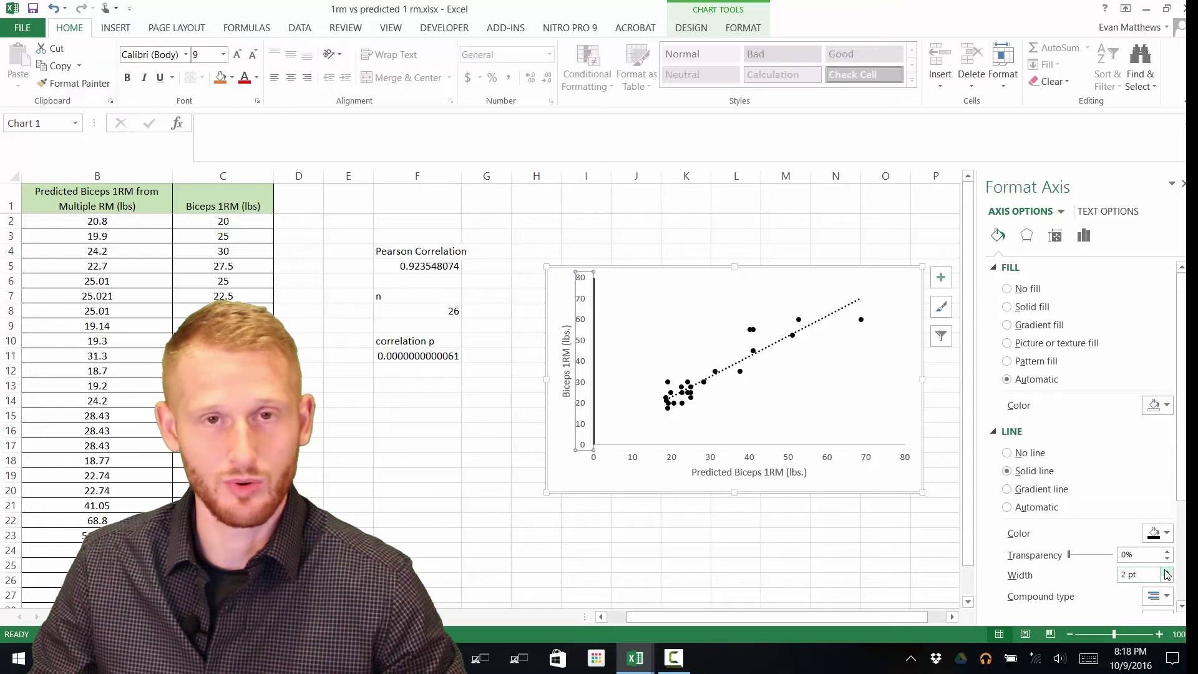
left_click(648, 449)
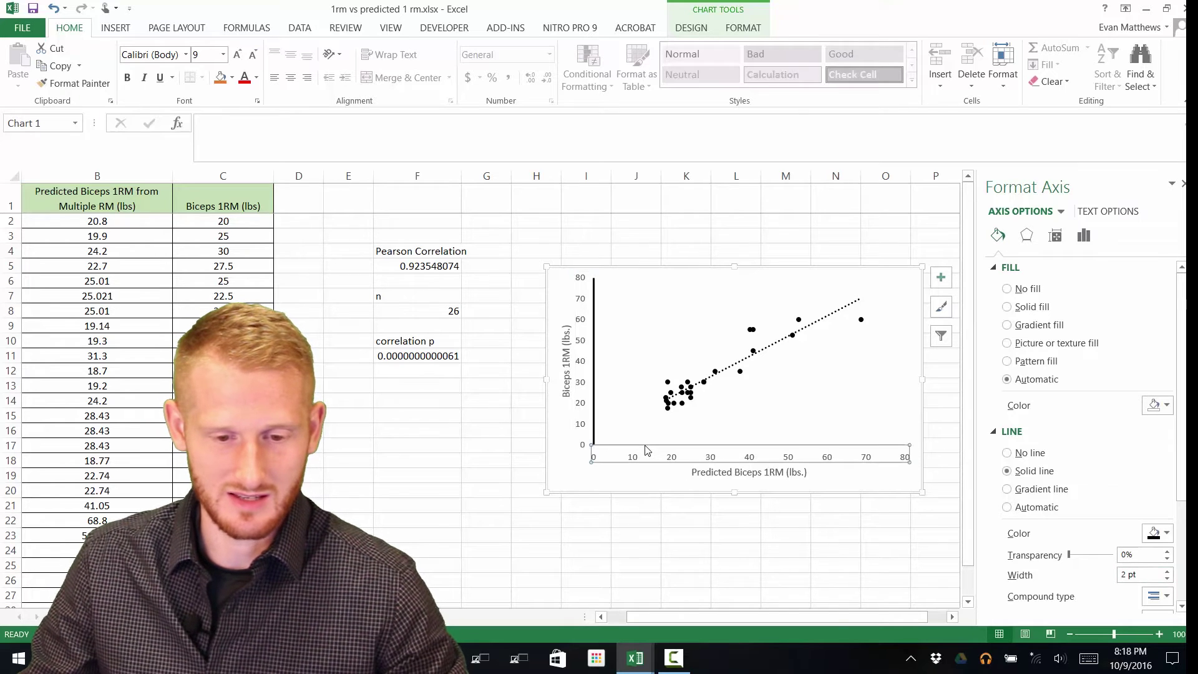
Set the horizontal axis line to solid black at 2 pt width.
left_click(1166, 536)
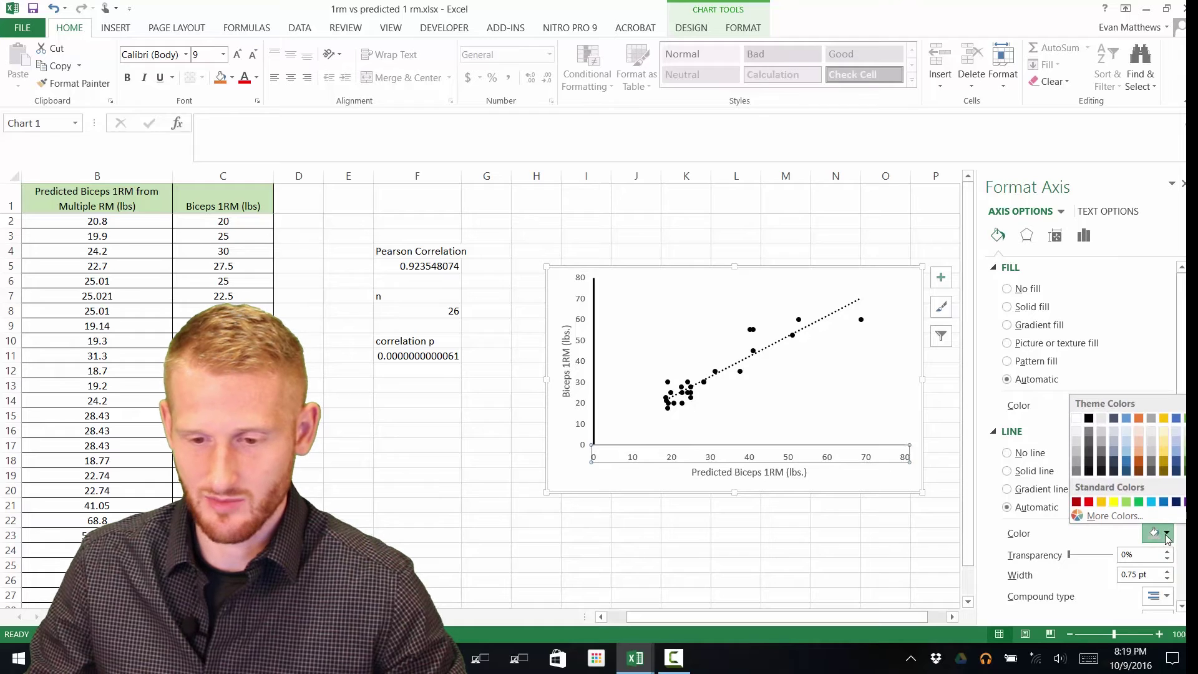
left_click(1089, 418)
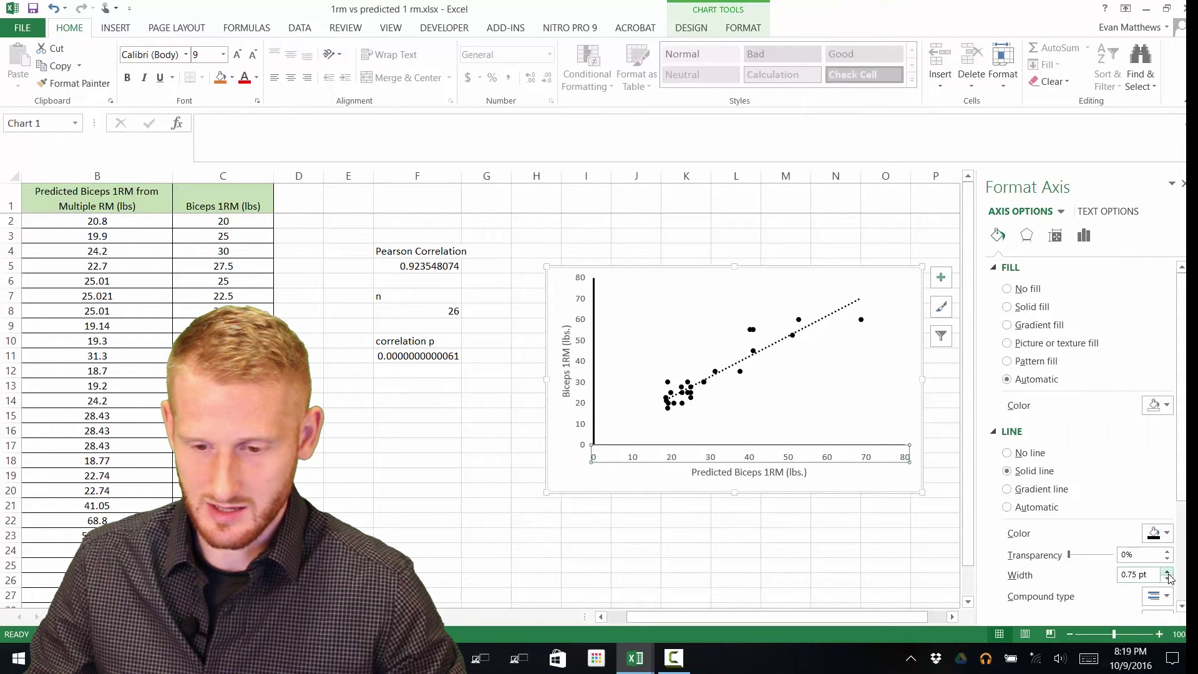
left_click(1167, 570)
left_click(1168, 570)
left_click(1168, 570)
left_click(1168, 570)
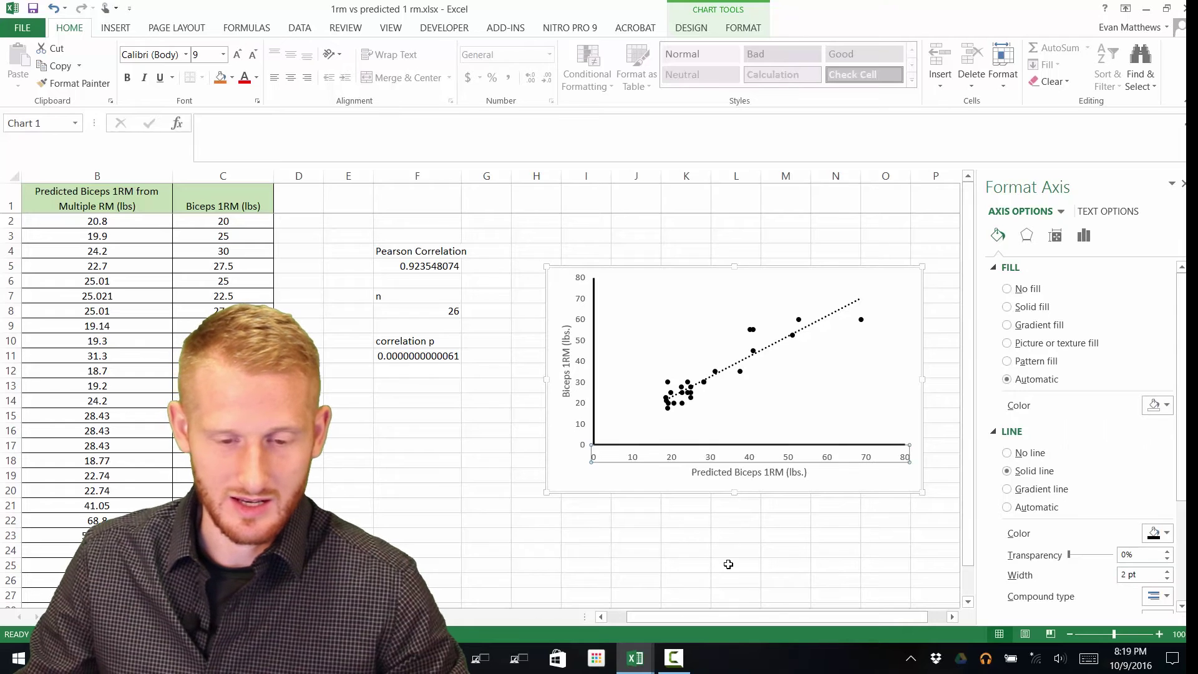
left_click(728, 564)
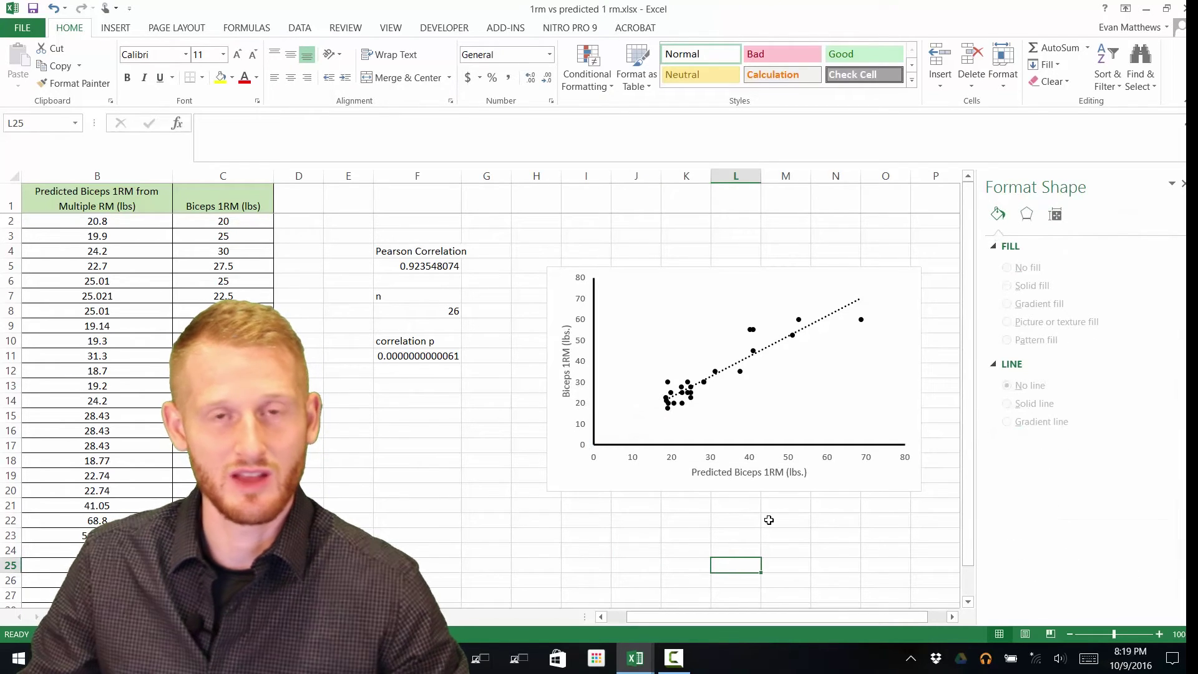
Make the vertical axis numbers black and bold.
left_click(582, 388)
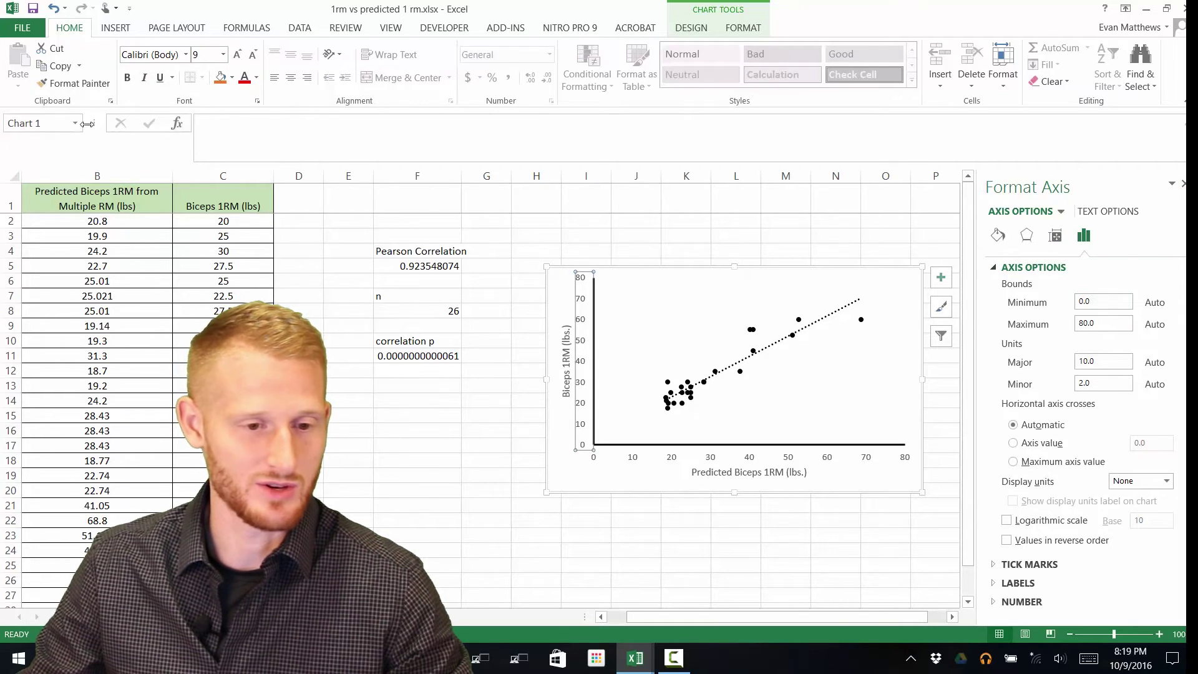
left_click(256, 78)
left_click(257, 129)
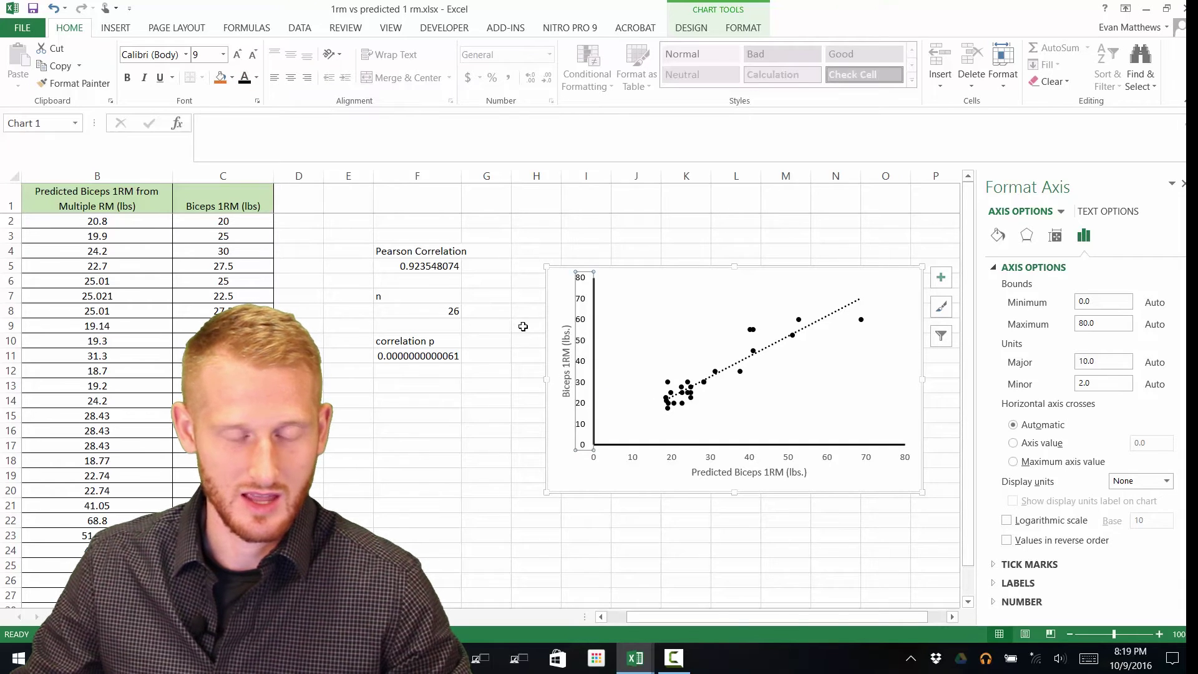
left_click(127, 79)
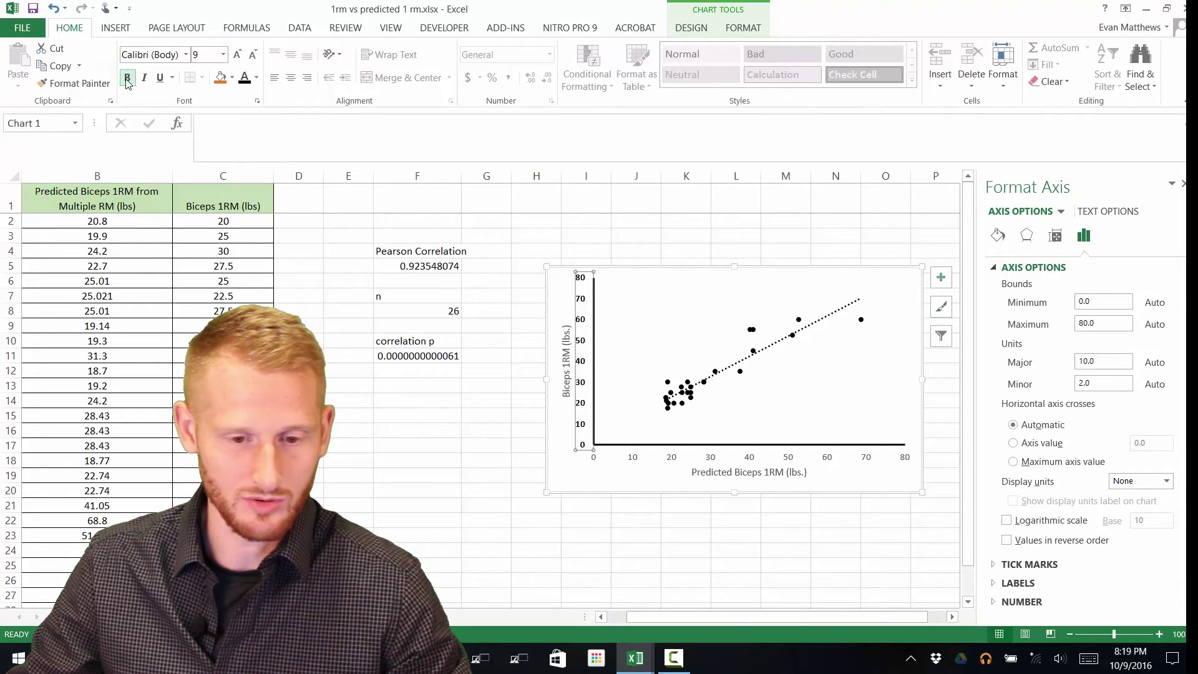
left_click(568, 370)
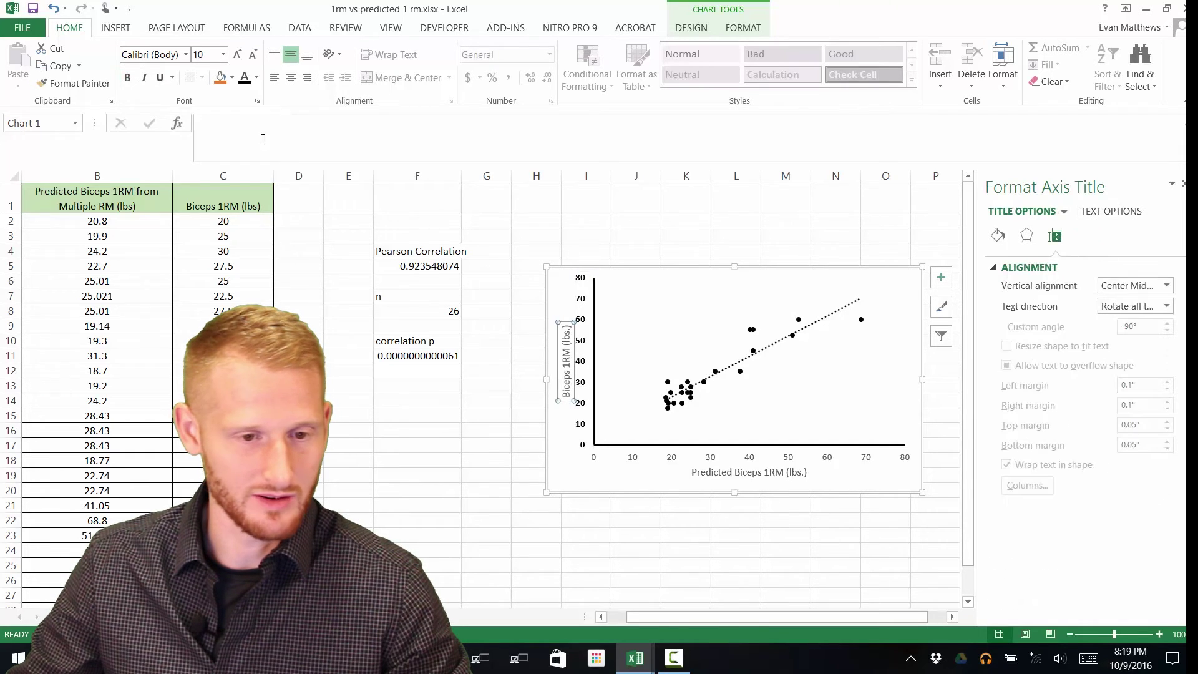
Make the vertical axis title 'Biceps 1RM (lbs.)' black, bold and 14 pt.
left_click(256, 77)
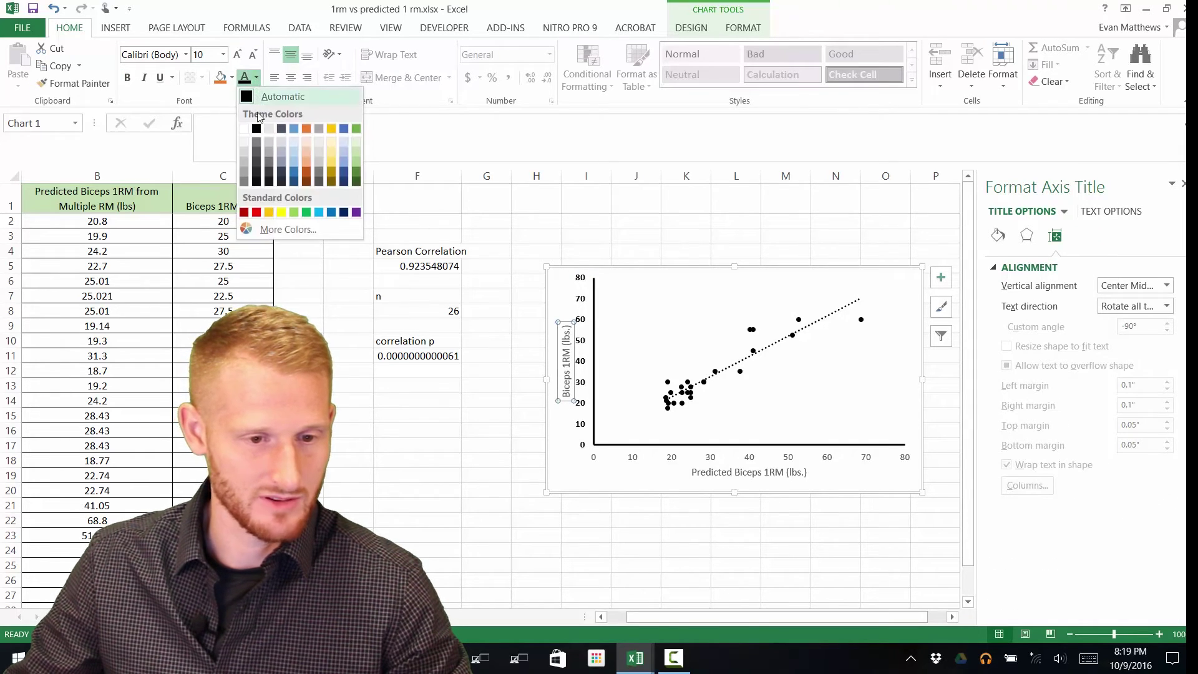
left_click(257, 129)
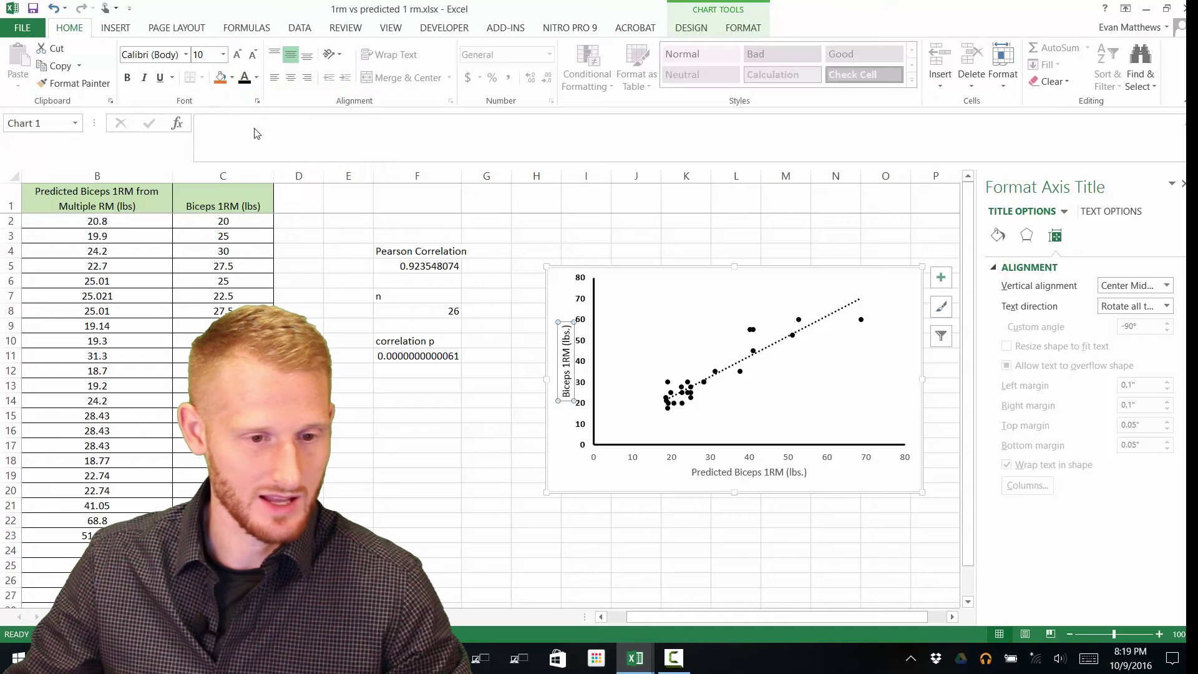
left_click(129, 80)
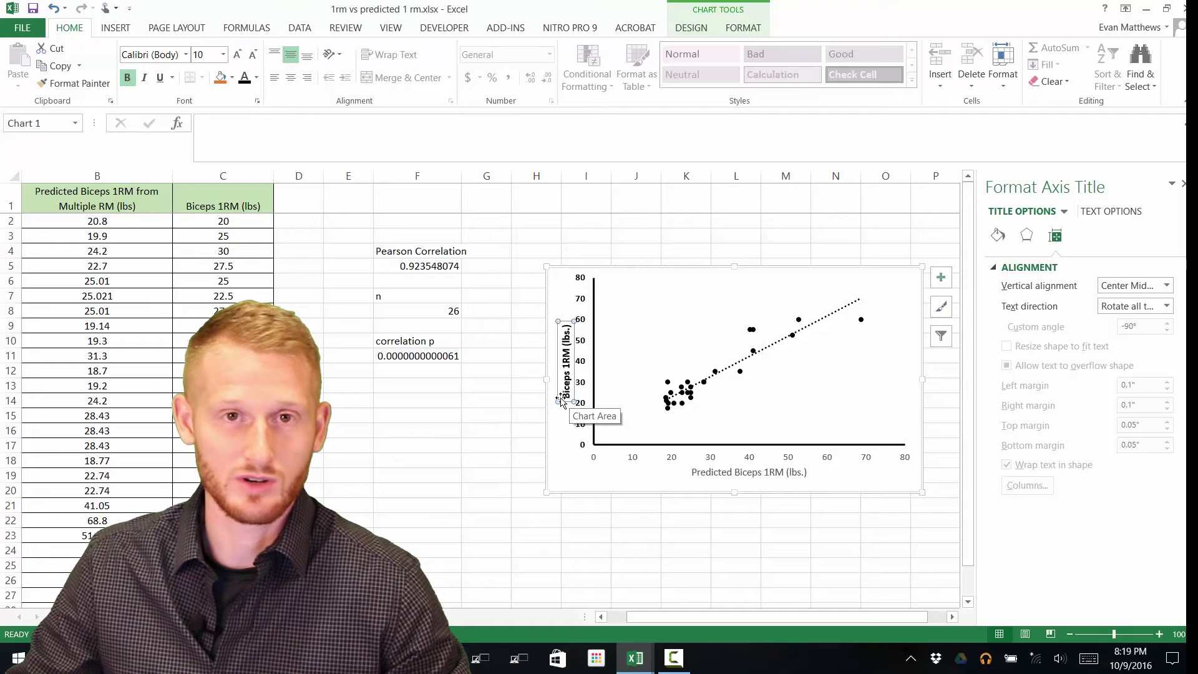
left_click(223, 55)
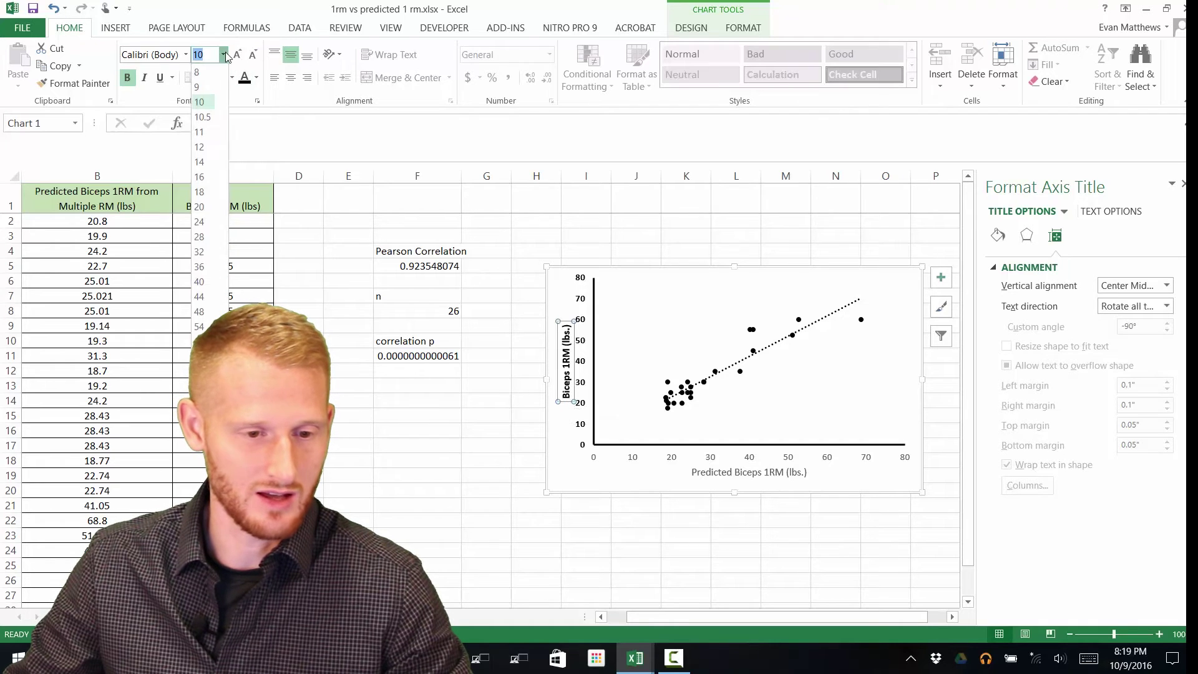
left_click(200, 162)
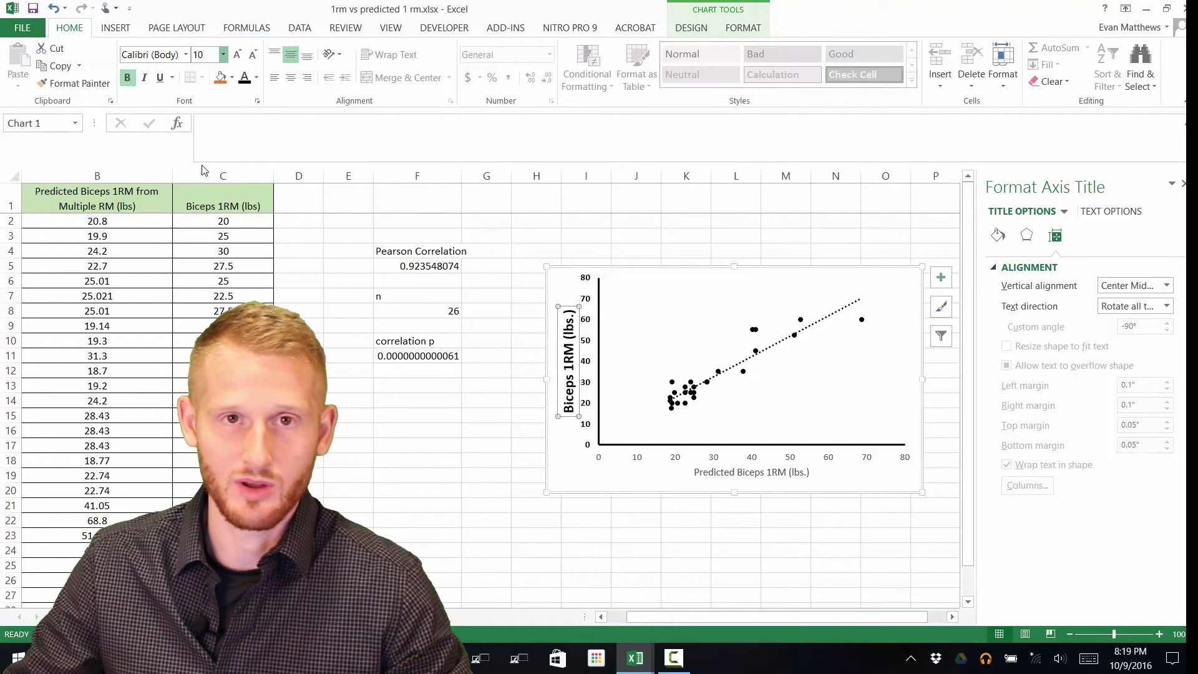
Make the horizontal axis numbers black and bold.
left_click(736, 461)
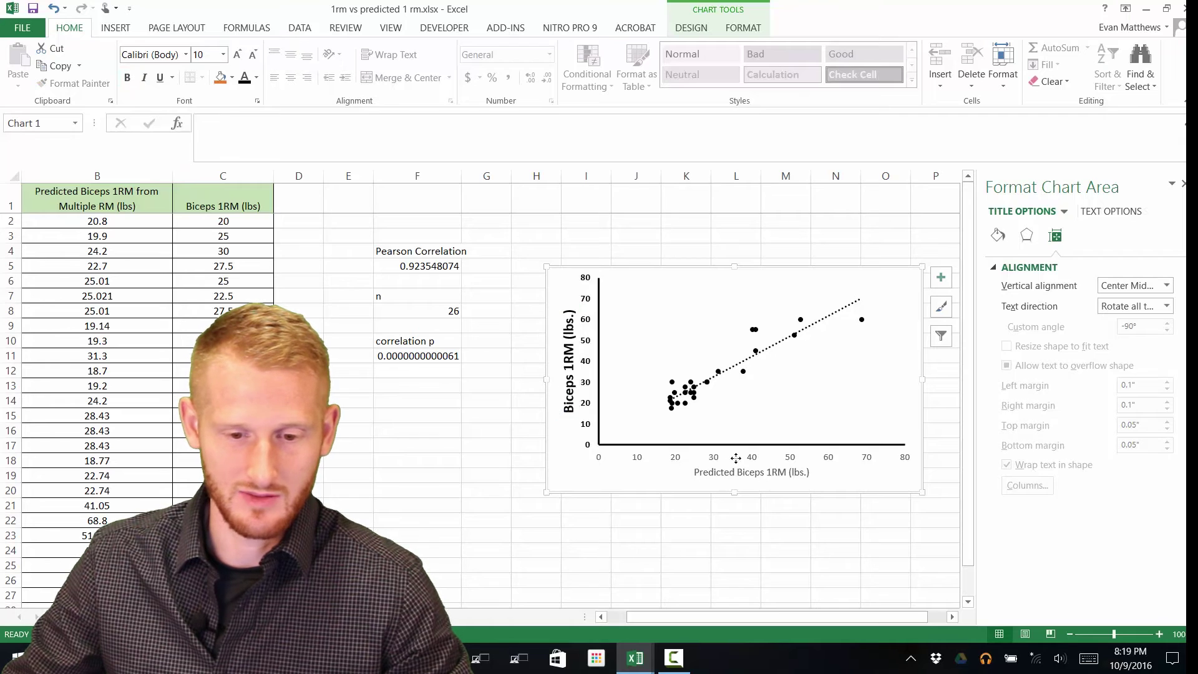
left_click(738, 459)
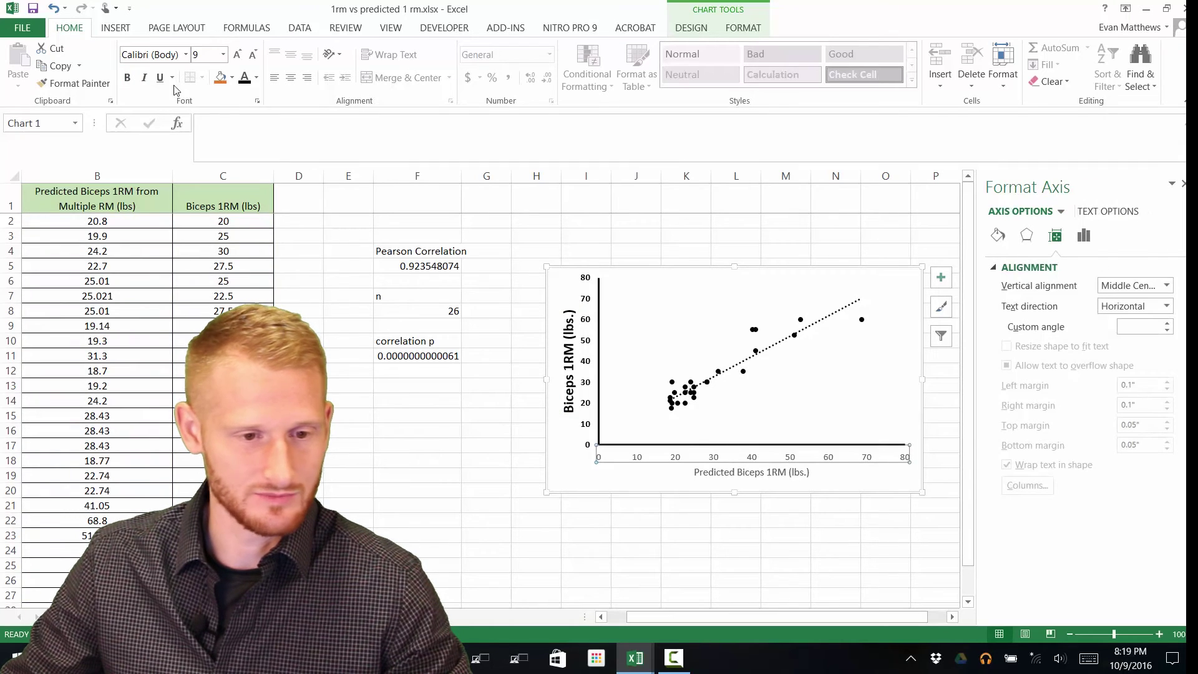
left_click(231, 77)
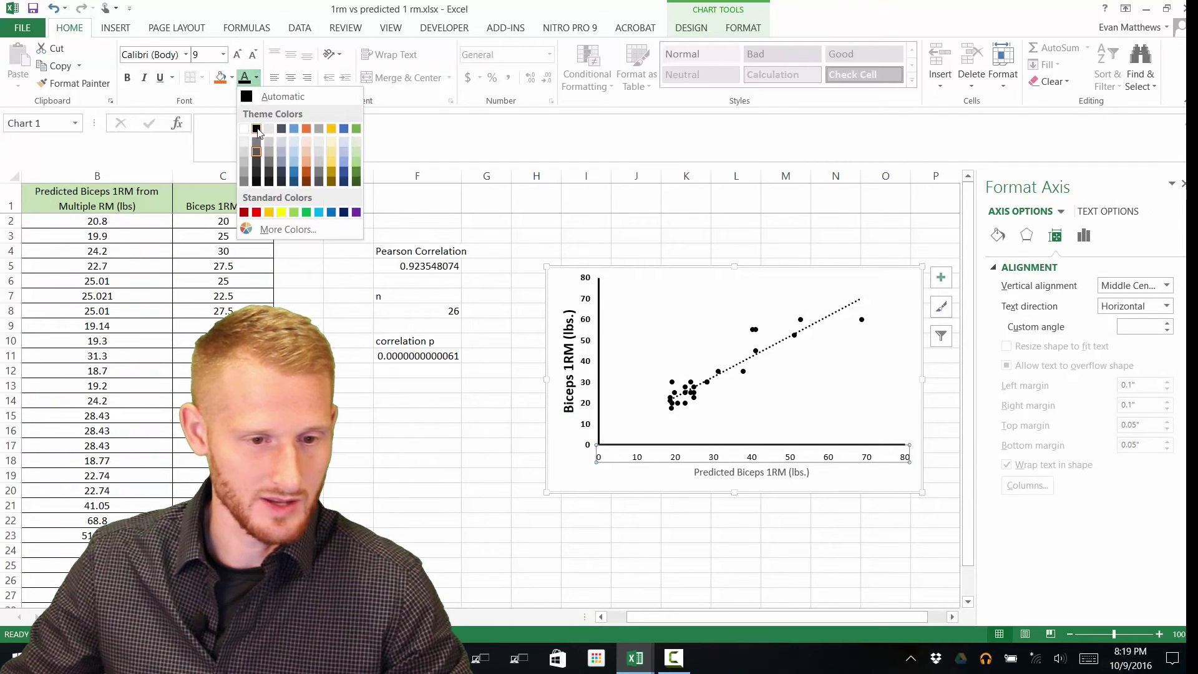
key("Escape")
left_click(127, 77)
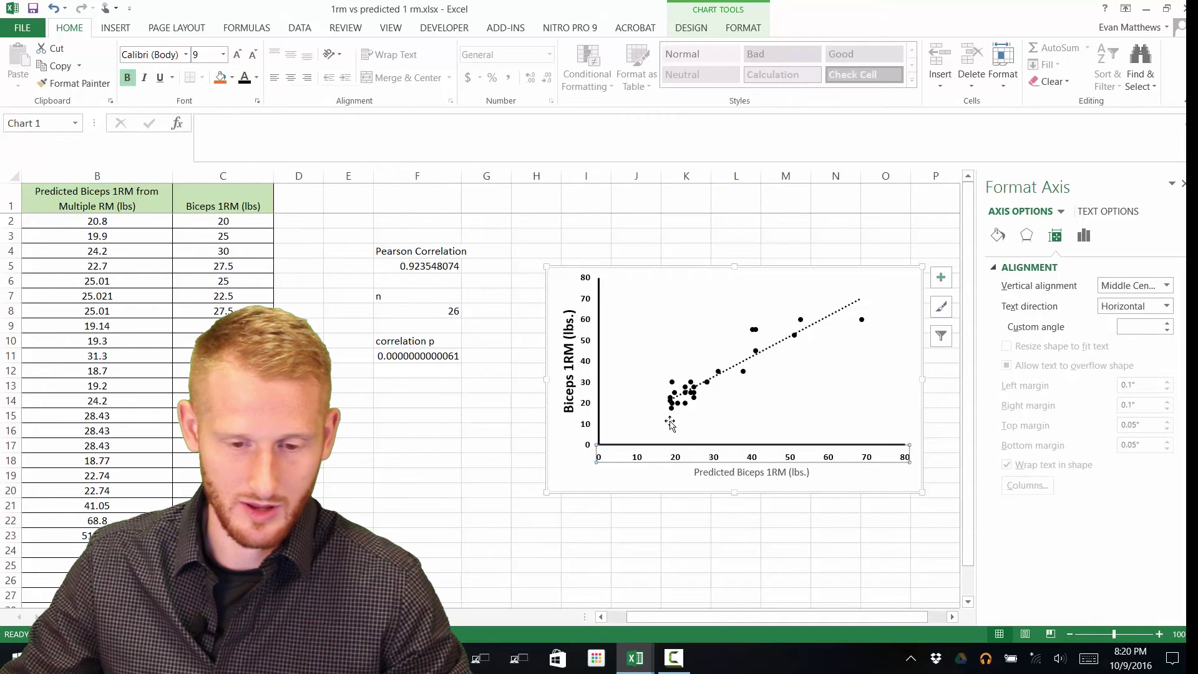
Make the horizontal axis title 'Predicted Biceps 1RM (lbs.)' bold and 14 pt.
left_click(736, 476)
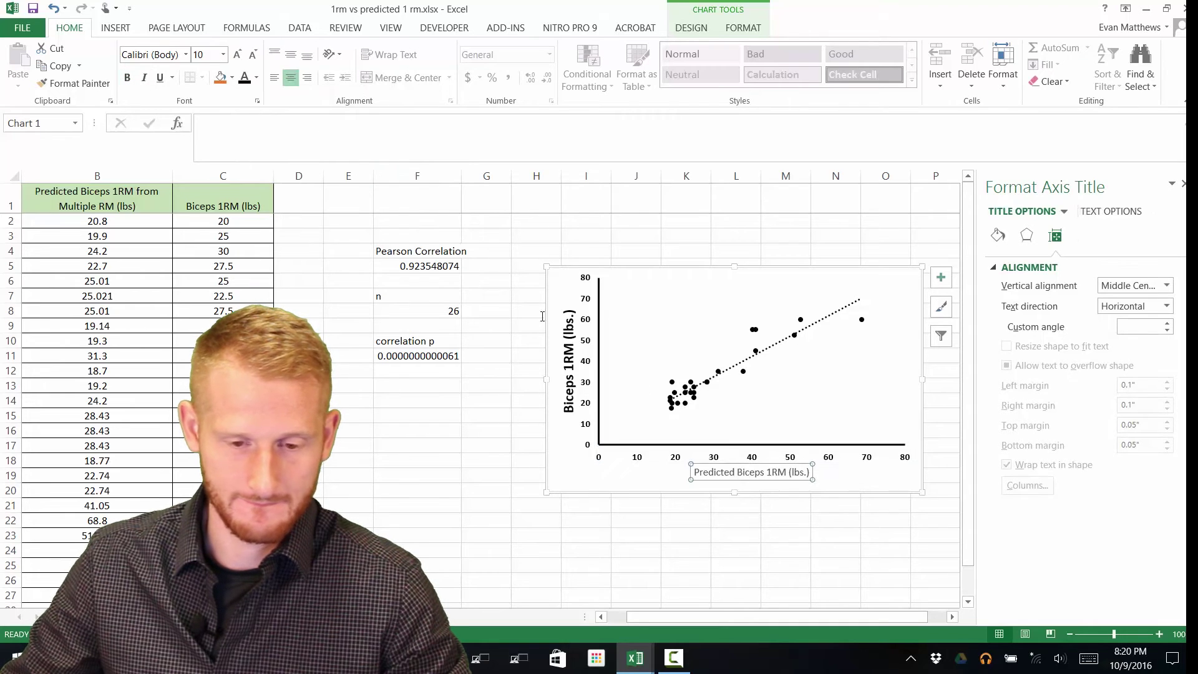
left_click(256, 77)
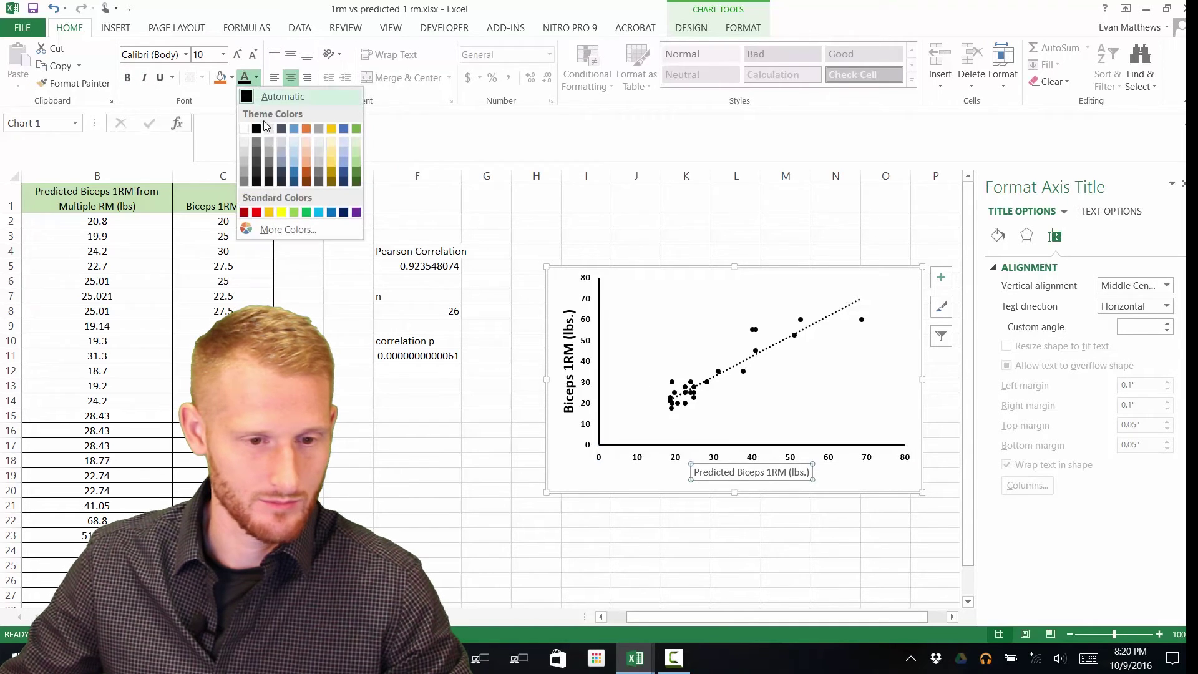
left_click(128, 78)
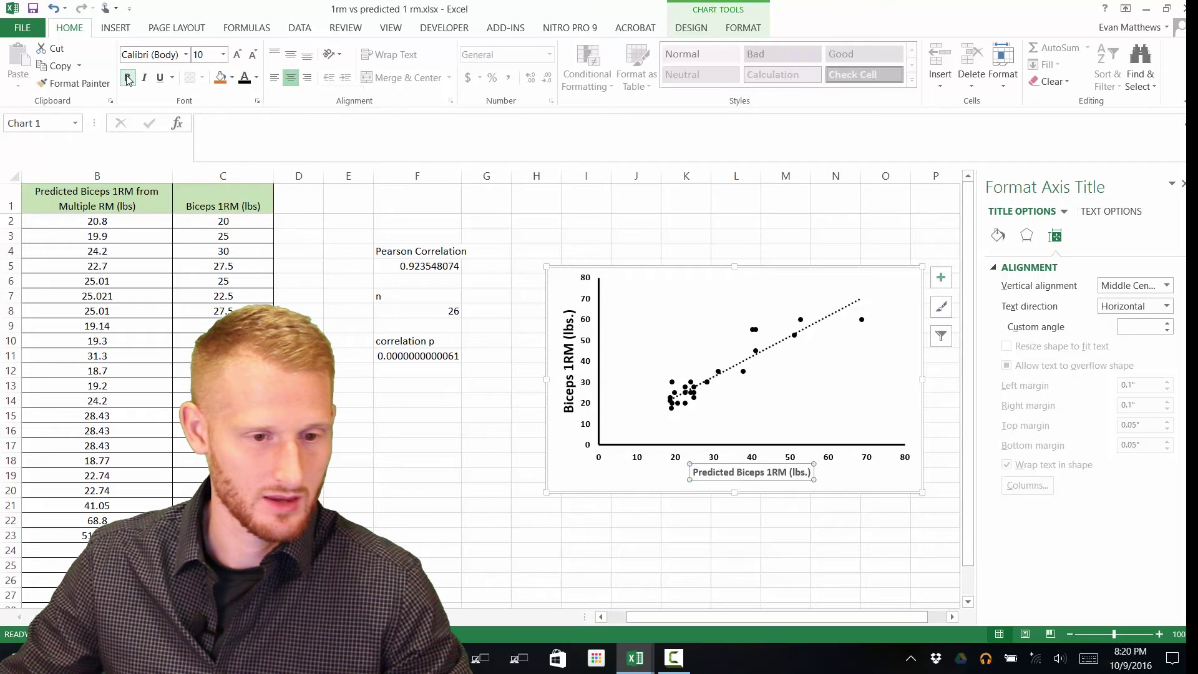
left_click(223, 54)
left_click(206, 163)
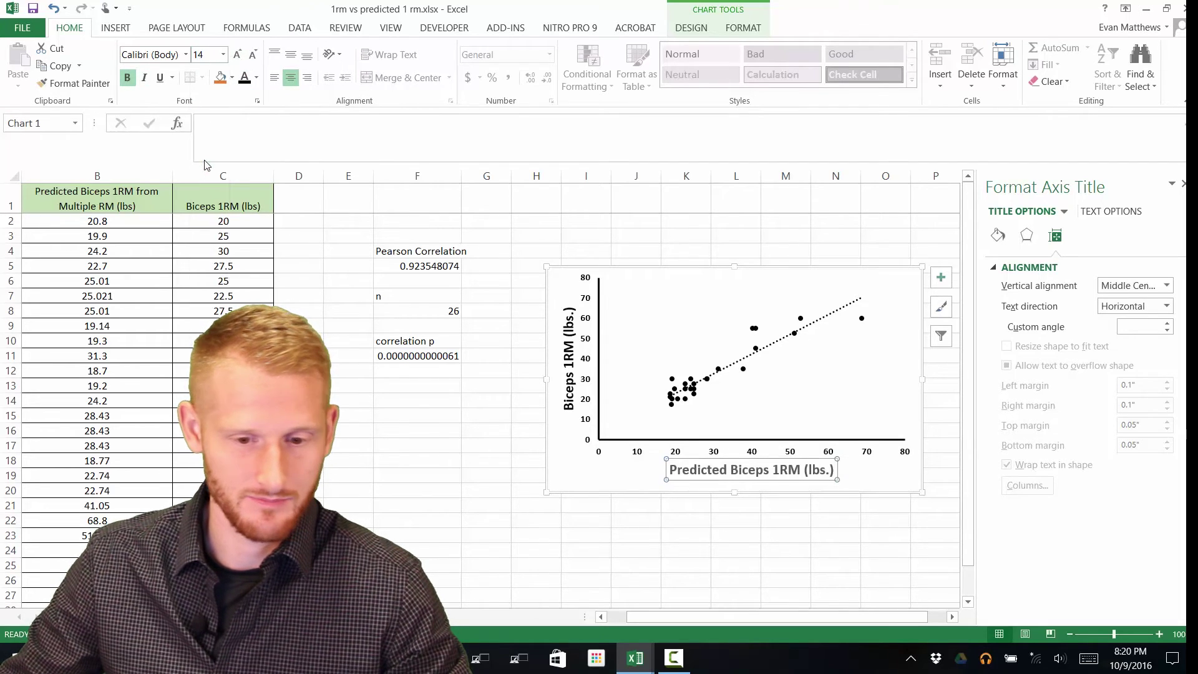
left_click(693, 578)
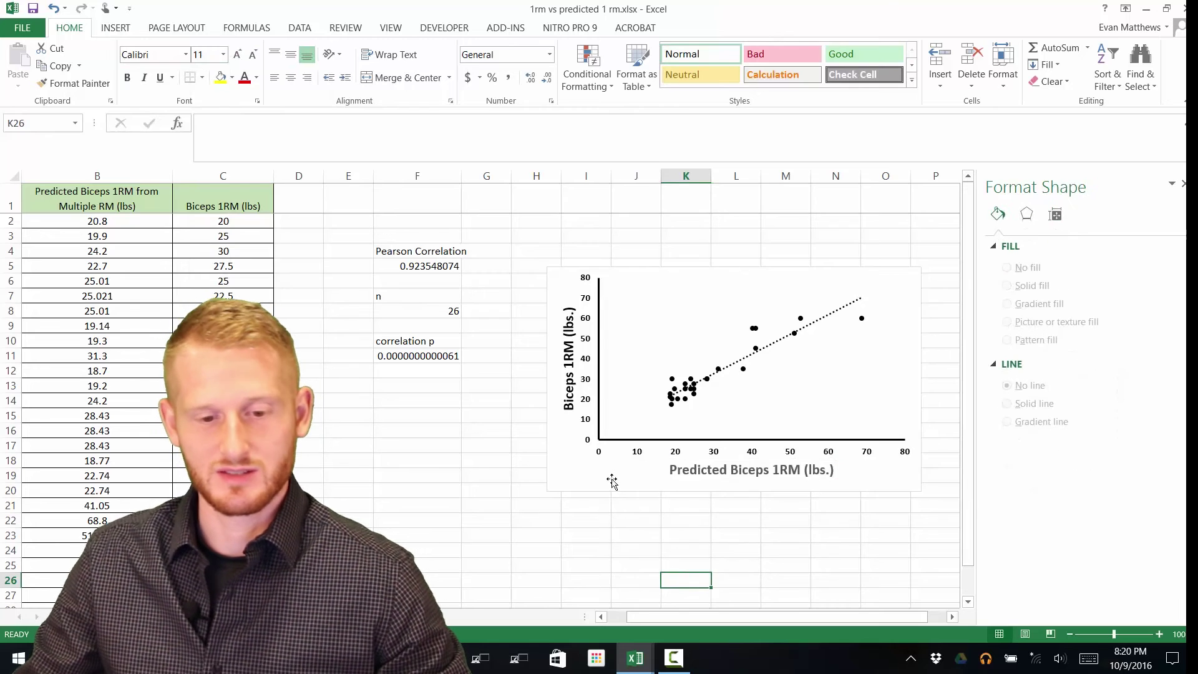
Drag the finished chart about 55 px to the left on the sheet.
left_click_drag(600, 469, 566, 472)
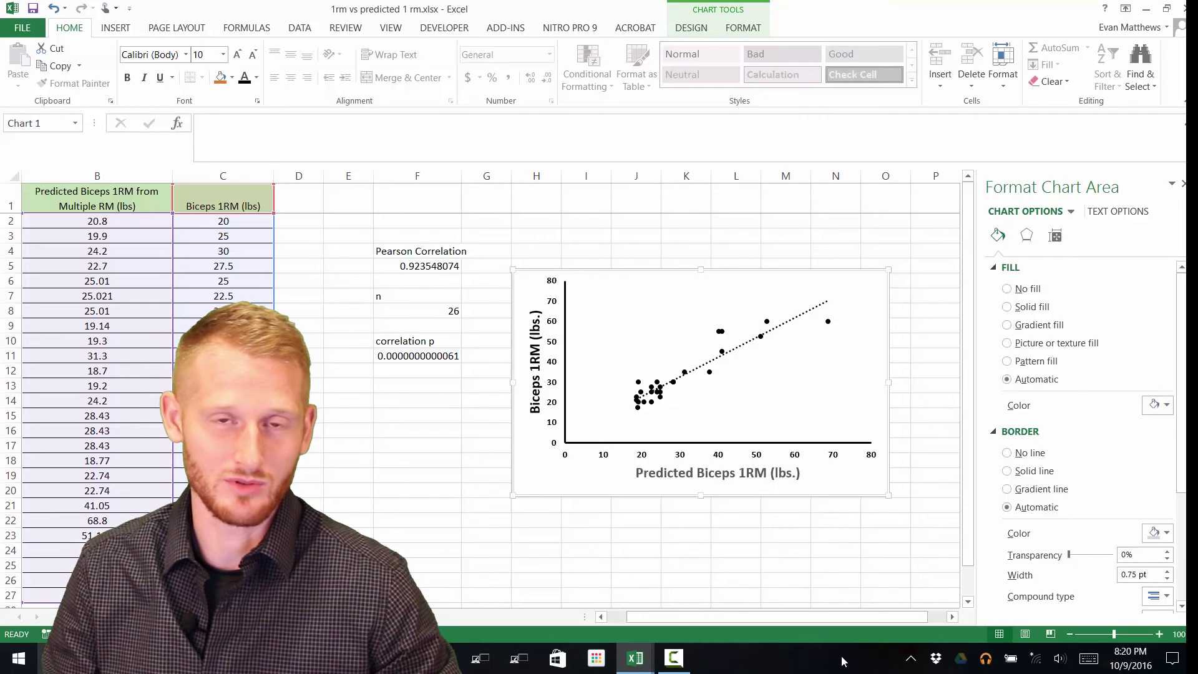
Deselect the scatter chart via cell F14 and close the Format Shape pane.
left_click(422, 403)
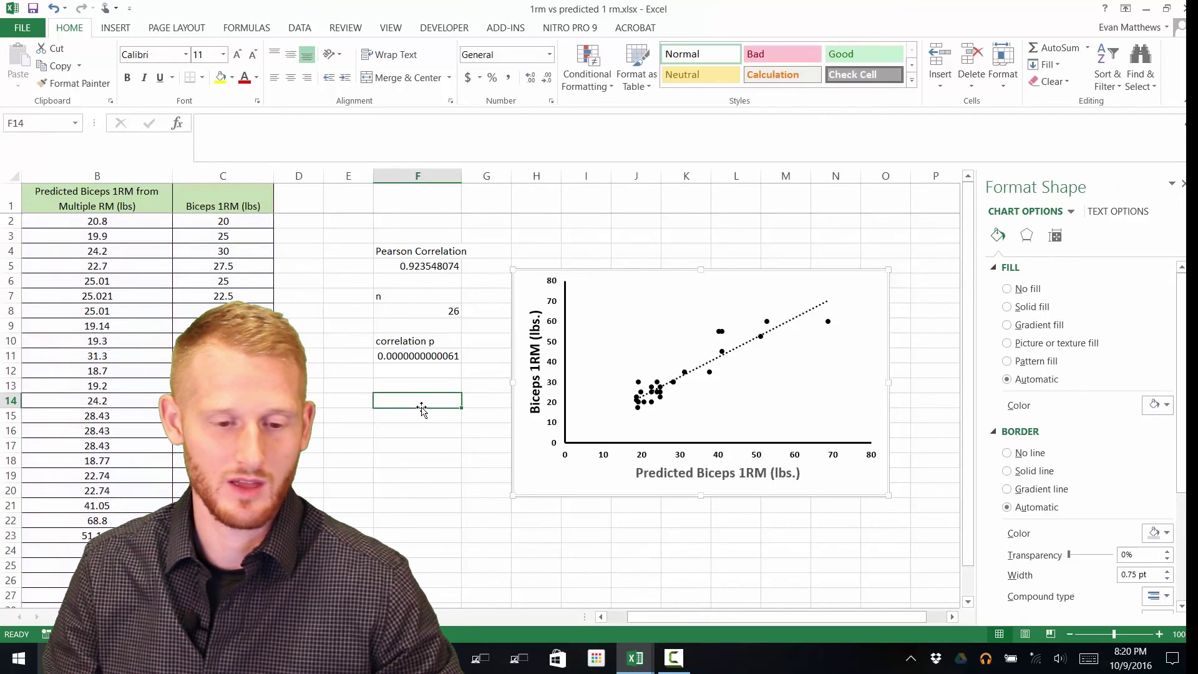
left_click(1183, 184)
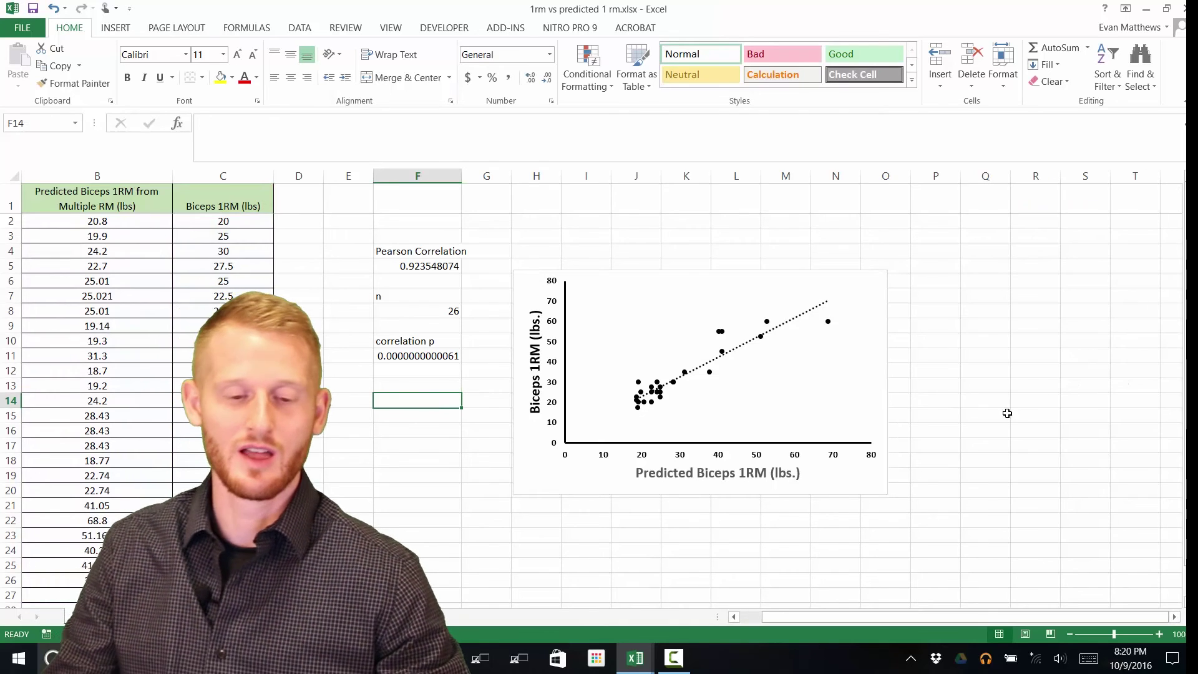